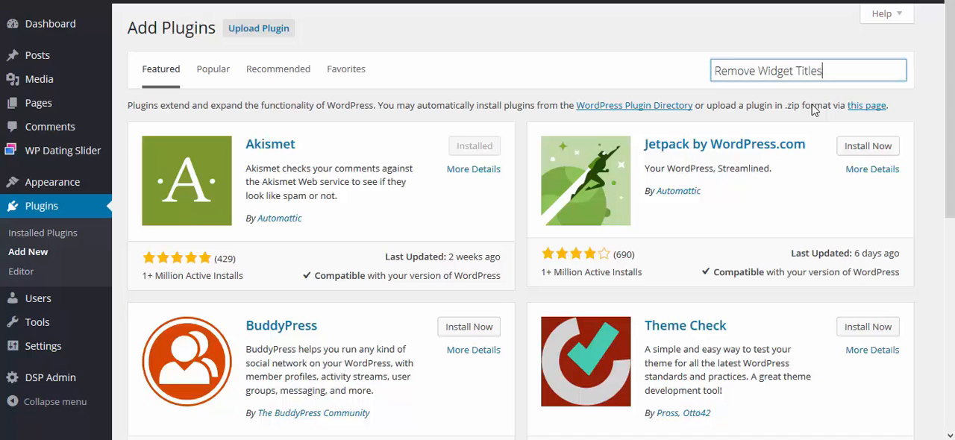
Install and activate the Remove Widget Titles plugin from the plugin search
key(Return)
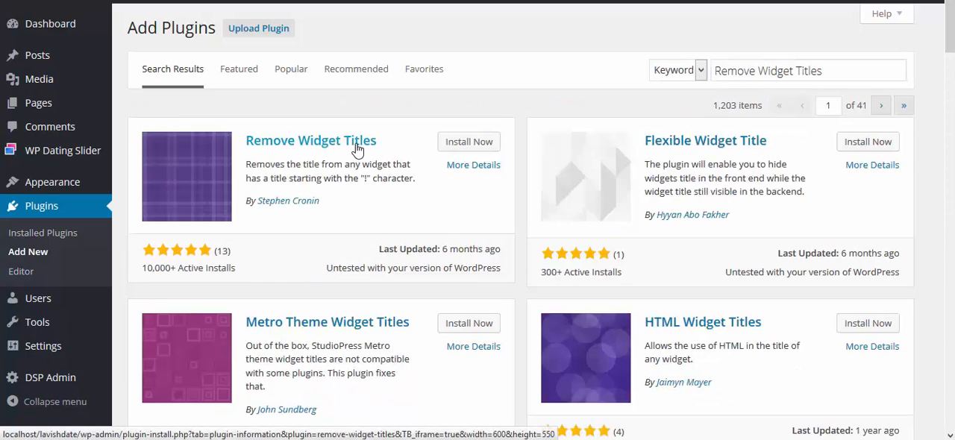
click(472, 143)
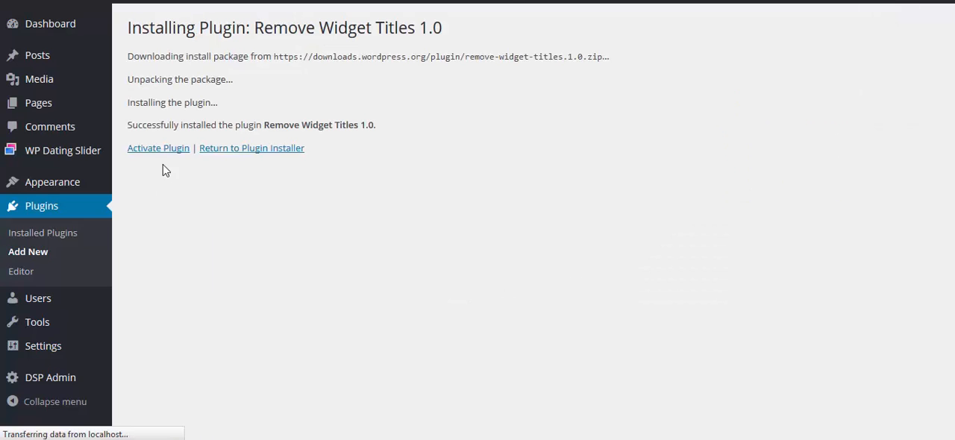
click(160, 150)
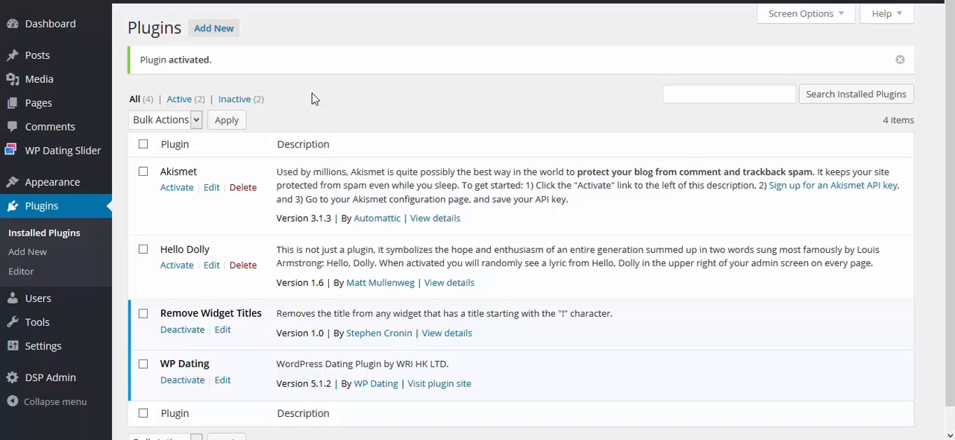
Find the Black Studio TinyMCE Widget plugin among new plugins, then install and activate it
click(213, 28)
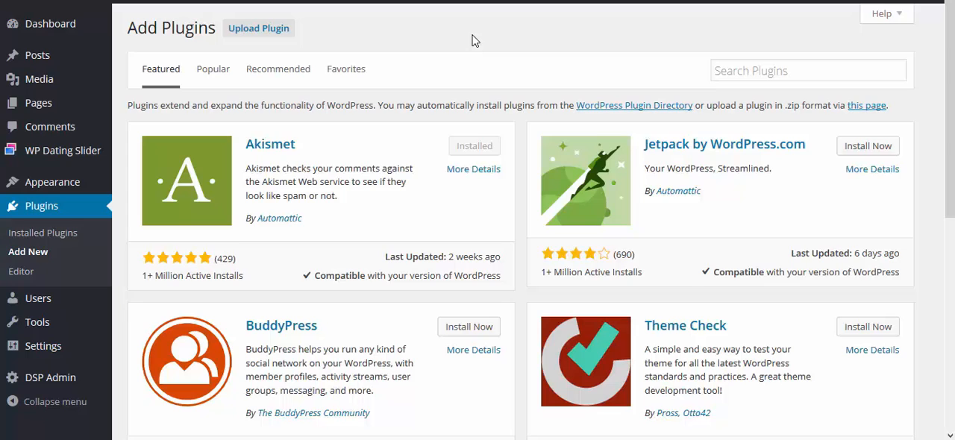
click(739, 70)
text(Black Studio TinyMCE Widget)
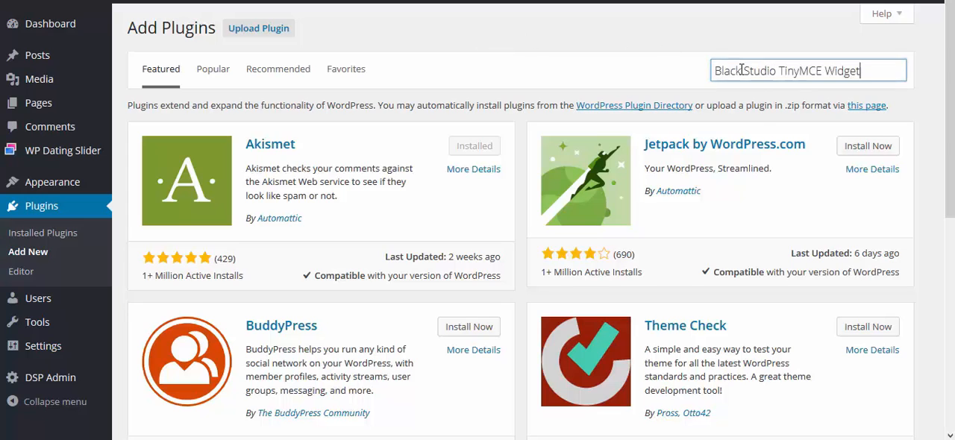
click(816, 93)
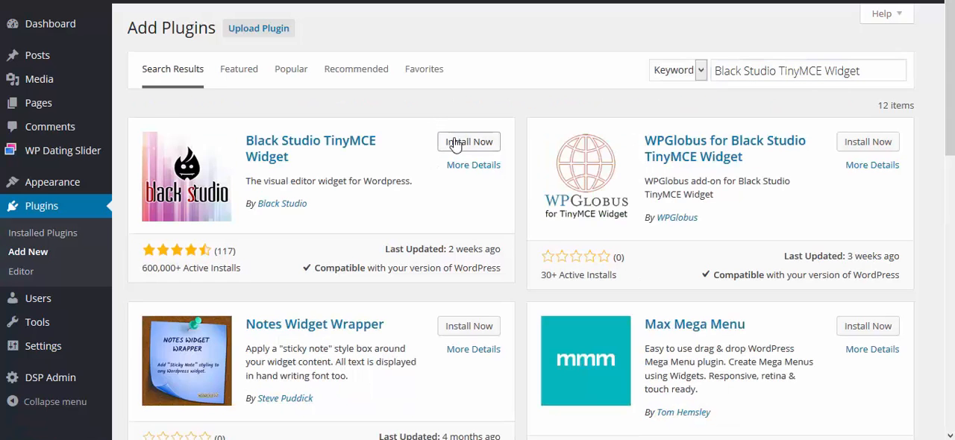
click(456, 144)
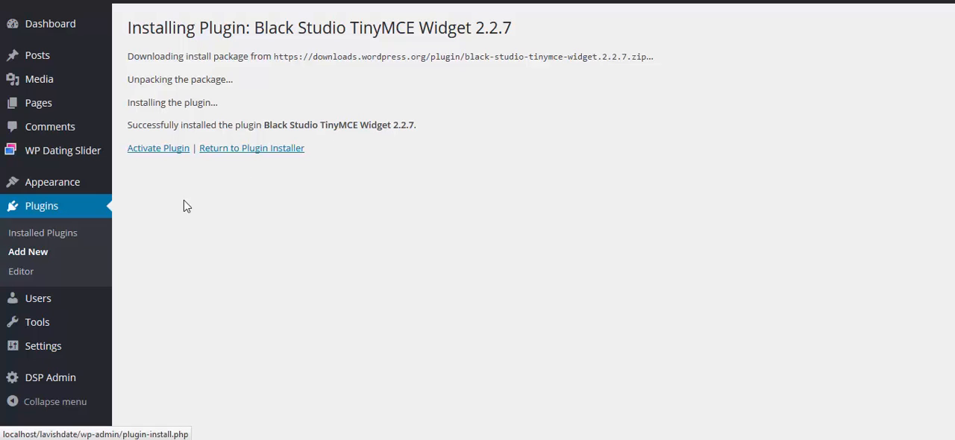
click(172, 150)
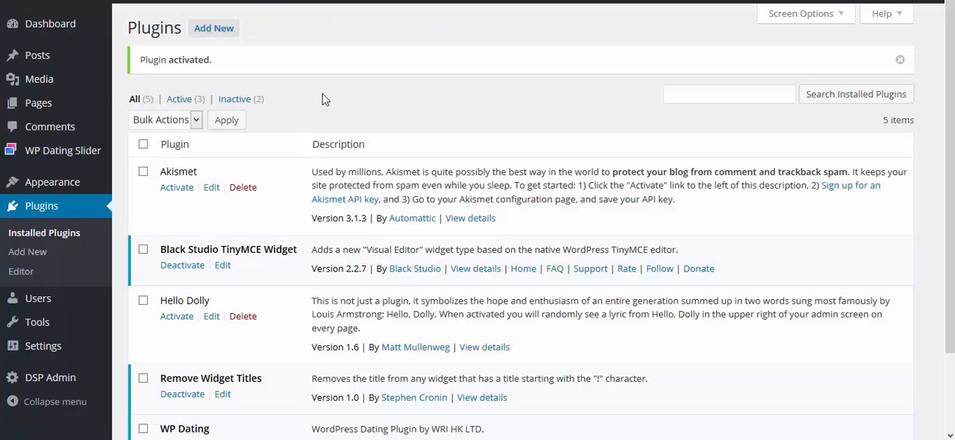
Find Jetpack by WordPress.com among new plugins, then install and activate it
click(198, 32)
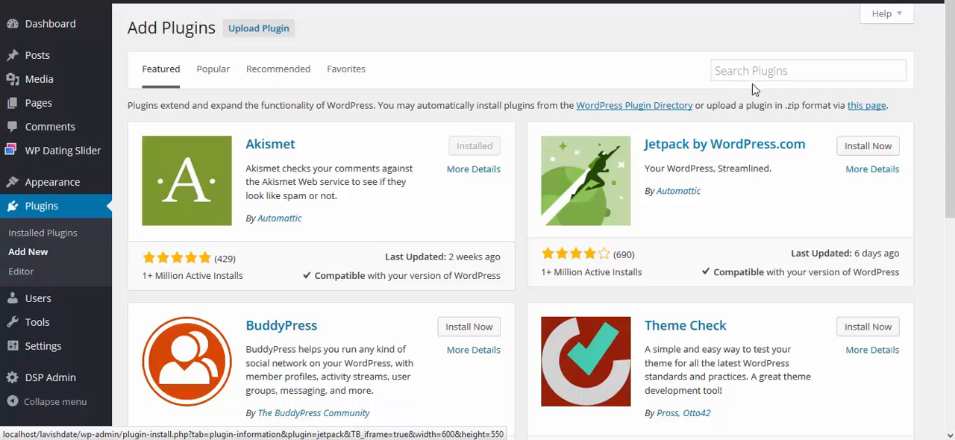
click(761, 71)
text(Jetpack)
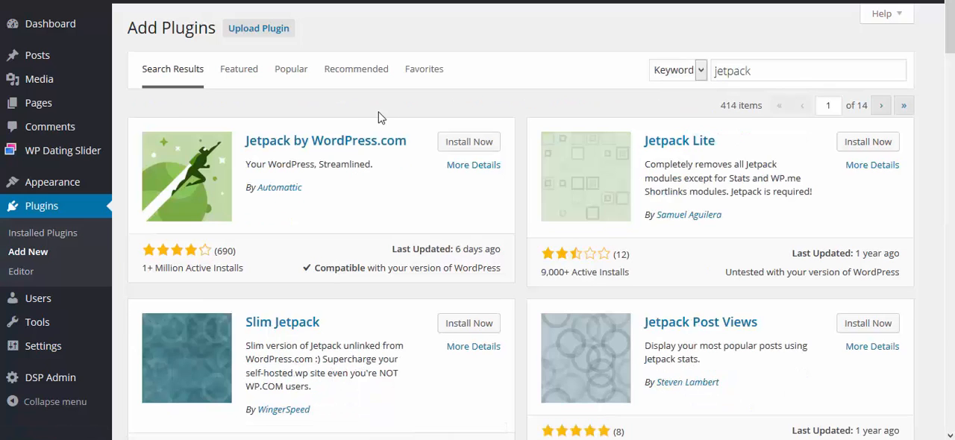
click(459, 142)
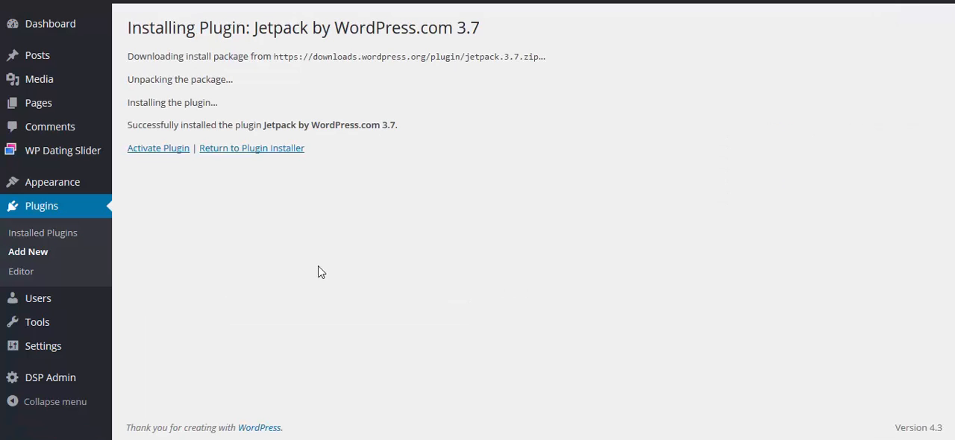
click(173, 149)
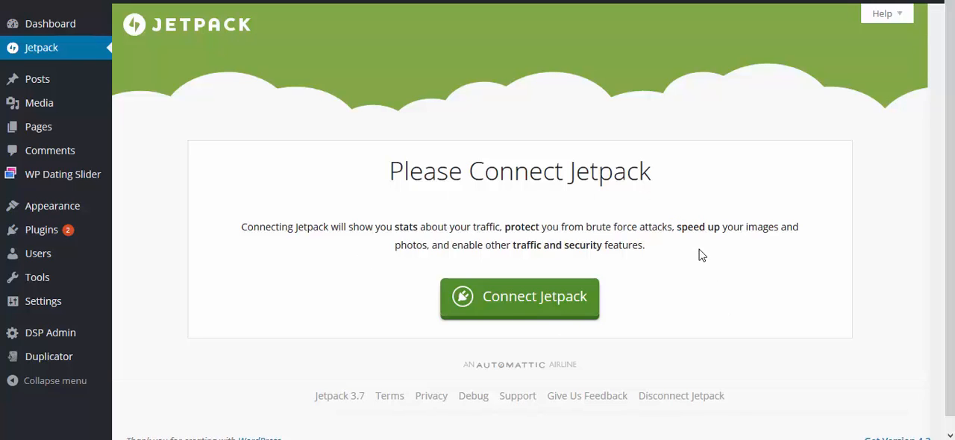
Start connecting Jetpack to a WordPress.com account and go to the password field of the login form
click(543, 300)
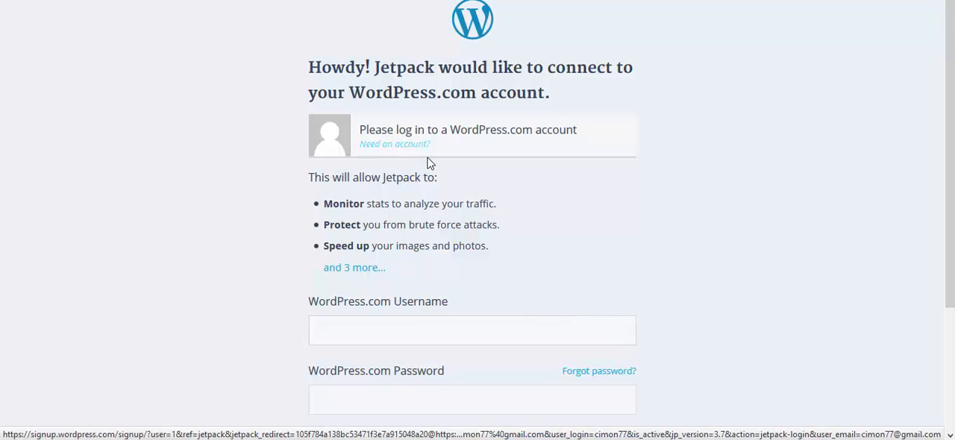
scroll(533, 192, down, 2)
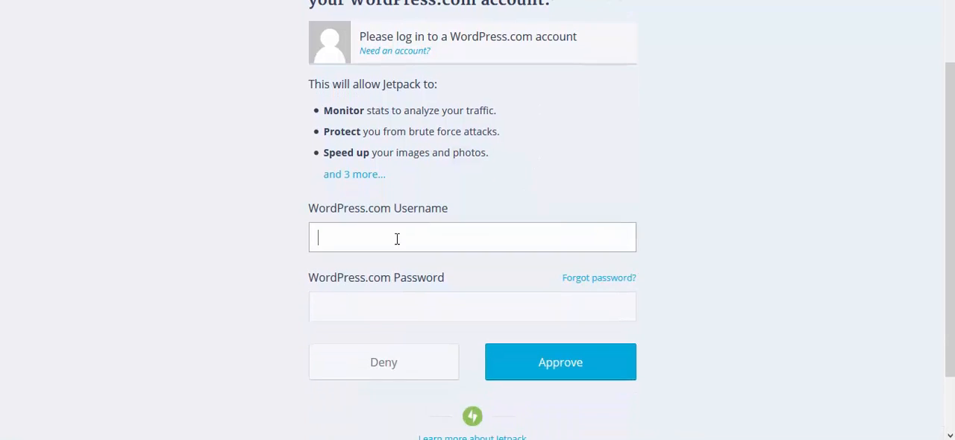
click(377, 312)
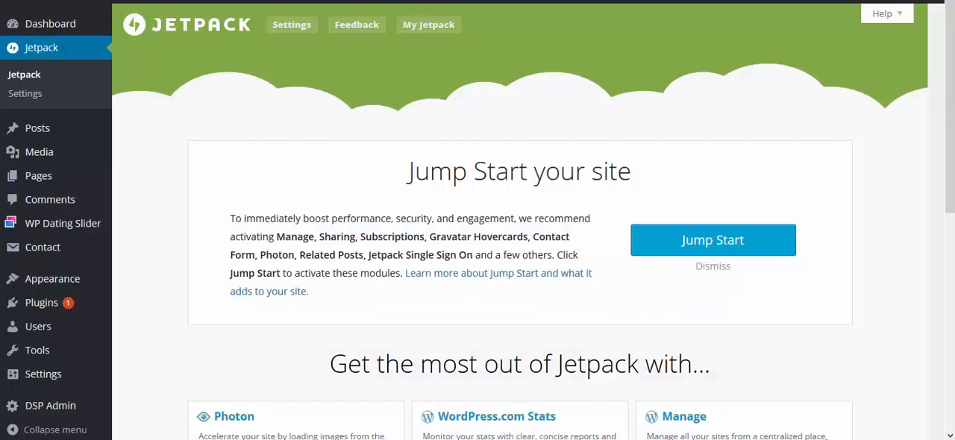
In the full list of Jetpack features, deactivate the Widget Visibility module and activate it again
scroll(499, 194, down, 3)
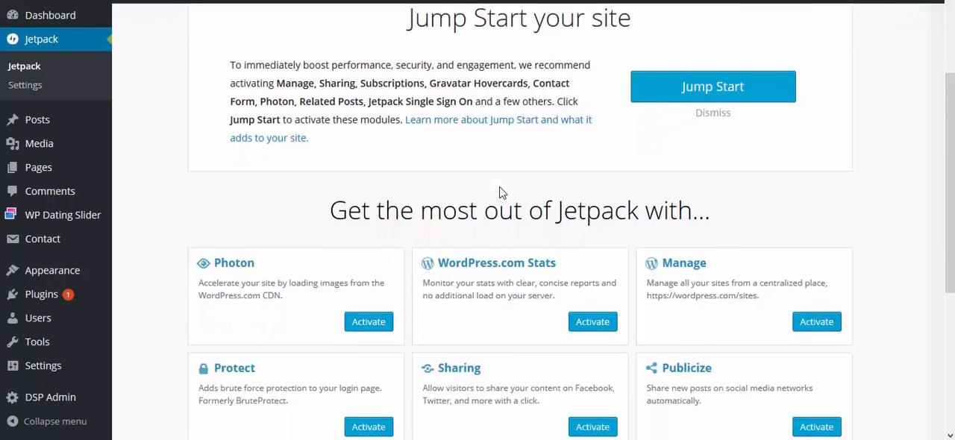
scroll(500, 193, down, 4)
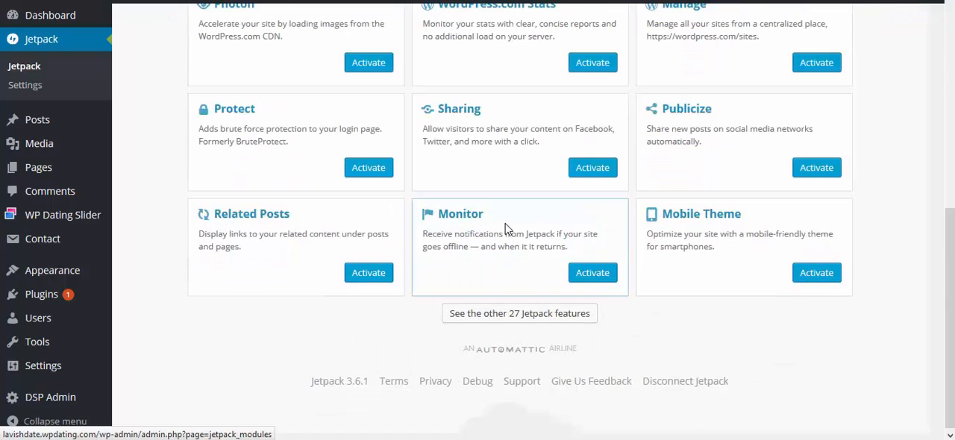
click(483, 315)
scroll(522, 167, down, 10)
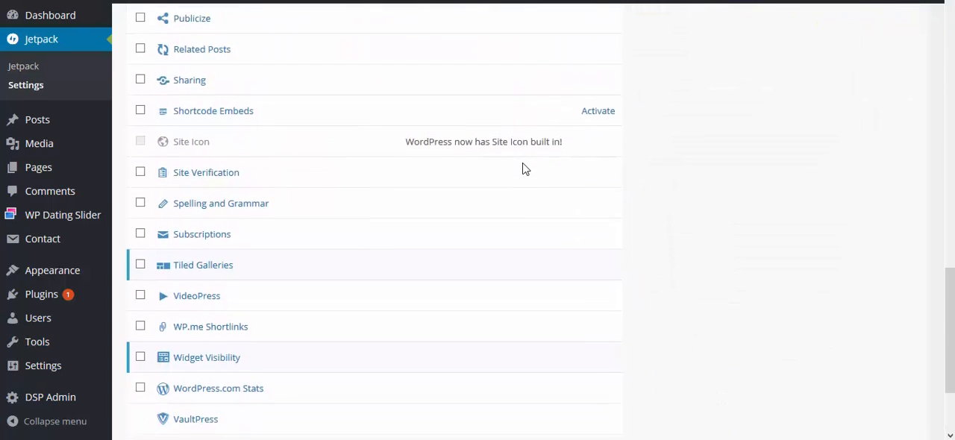
scroll(525, 169, down, 2)
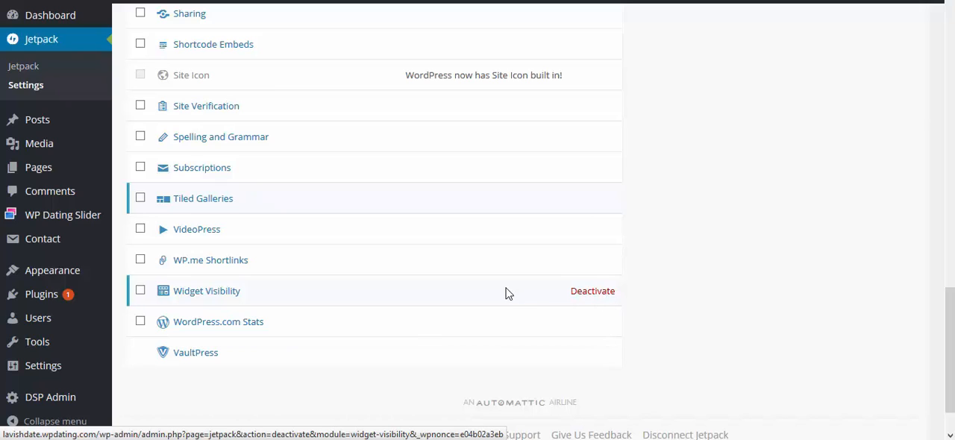
click(599, 297)
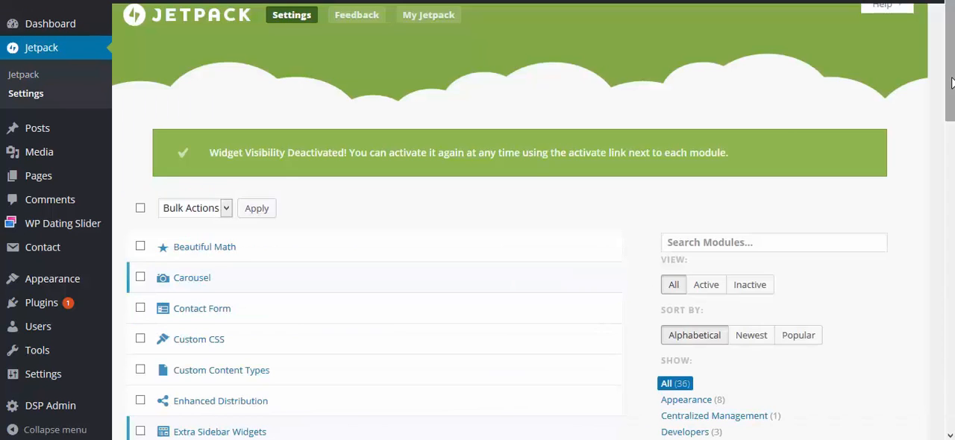
drag(952, 93, 951, 378)
click(598, 284)
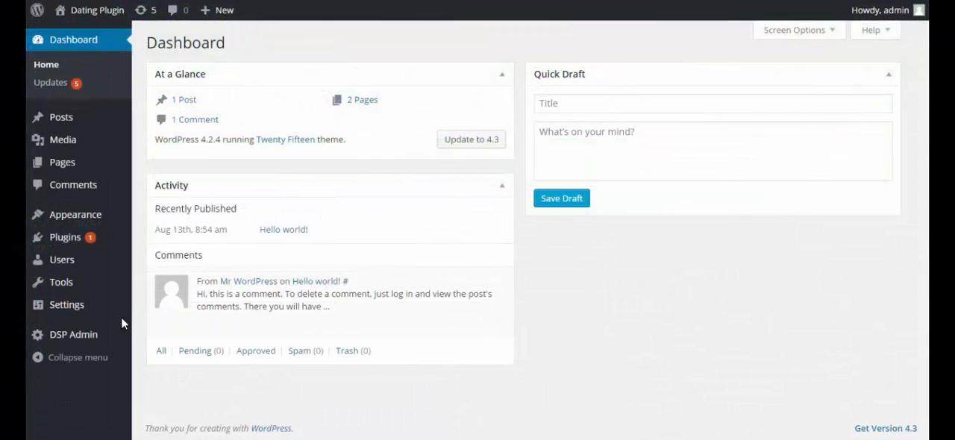
Enable "Anyone can register" for Membership in the general settings and save the changes
mouse_move(70, 306)
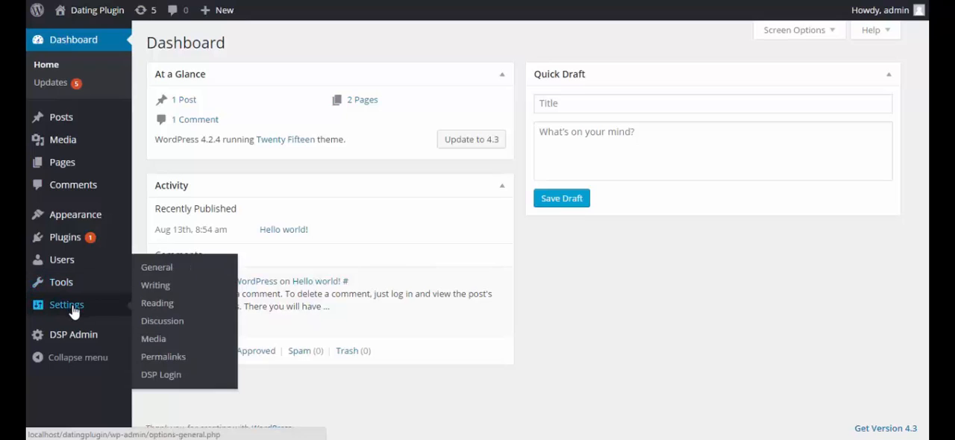
click(156, 269)
scroll(561, 162, down, 3)
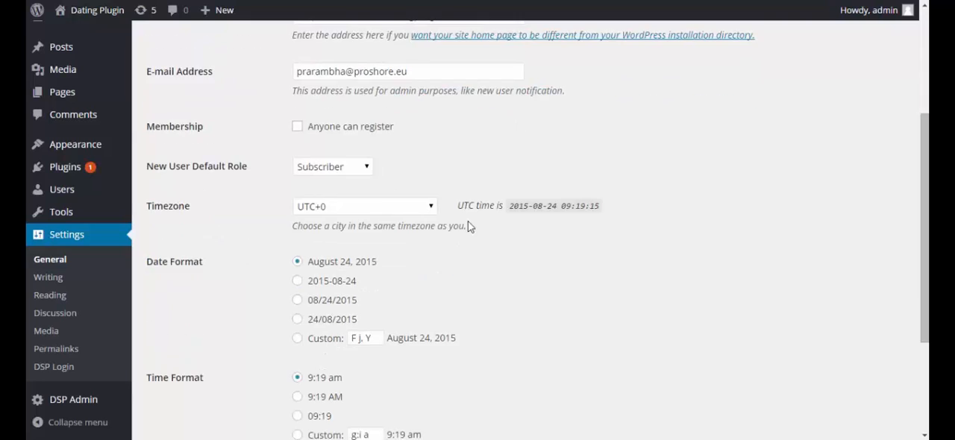
scroll(468, 222, down, 2)
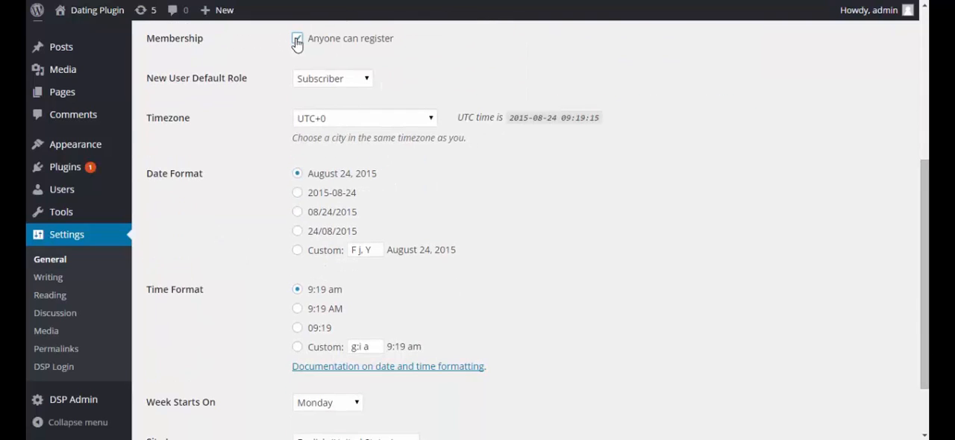
scroll(441, 156, down, 2)
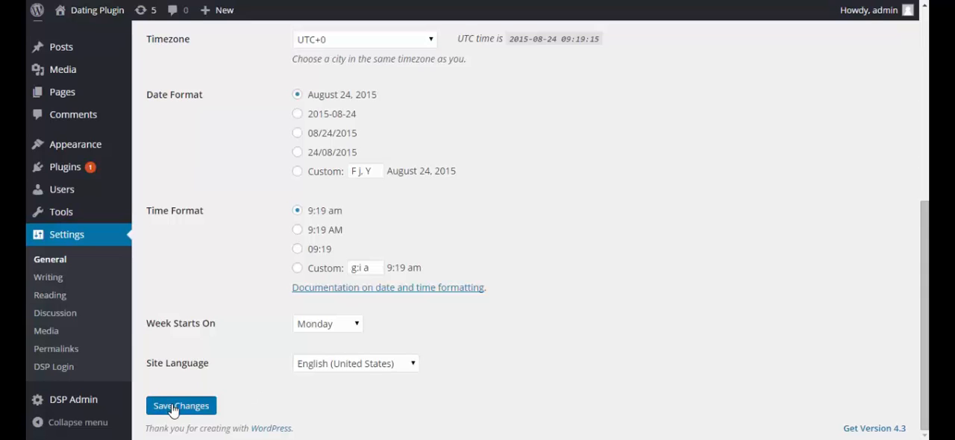
click(172, 408)
Choose the "Day and name" structure in the permalink settings
click(68, 370)
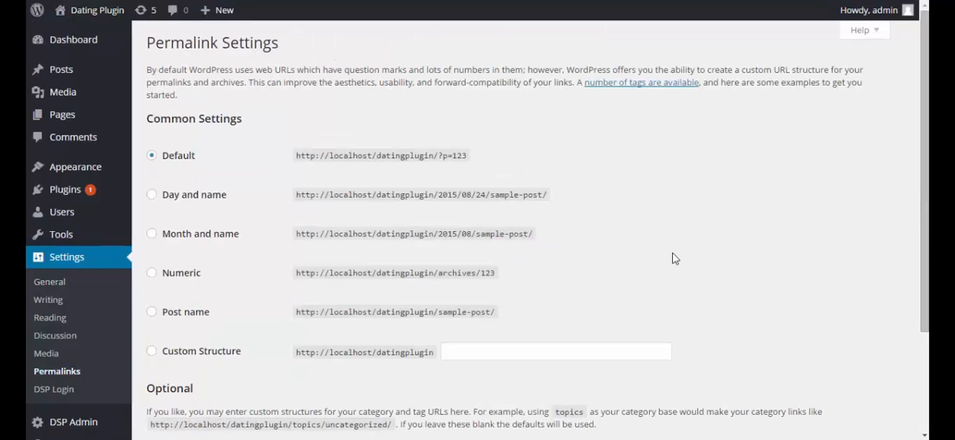
click(207, 198)
scroll(207, 200, down, 3)
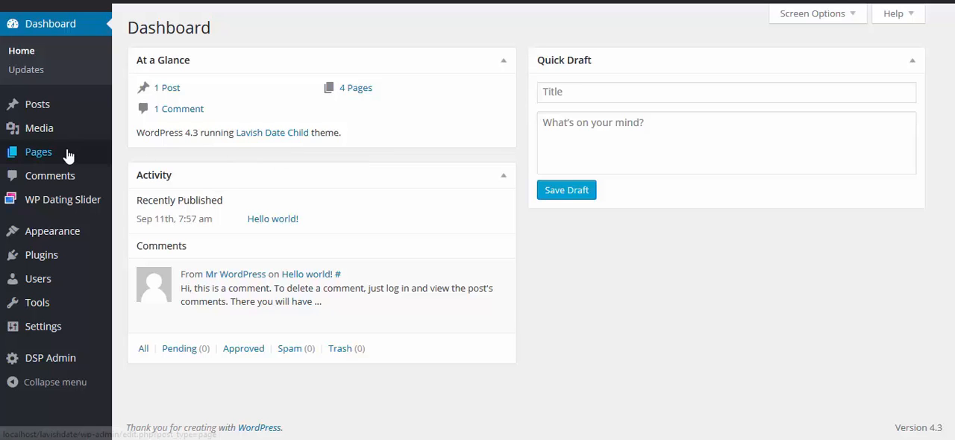
Create a new page titled Home
mouse_move(89, 156)
click(147, 179)
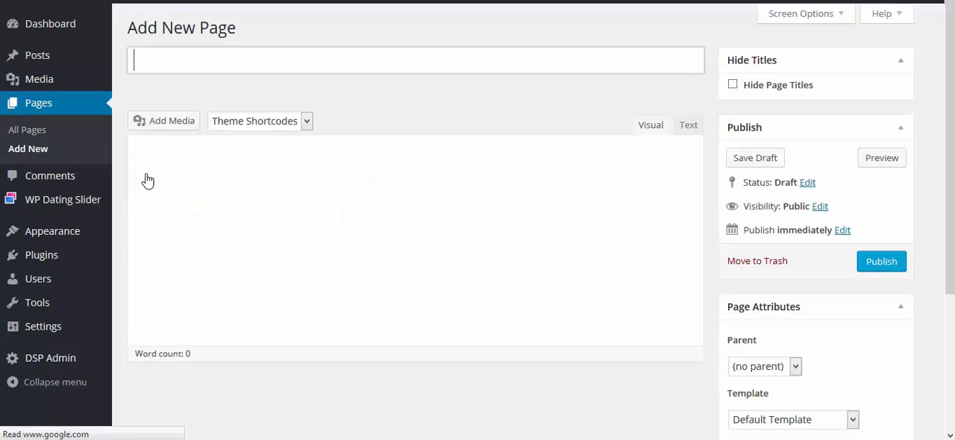
click(197, 66)
text(Home)
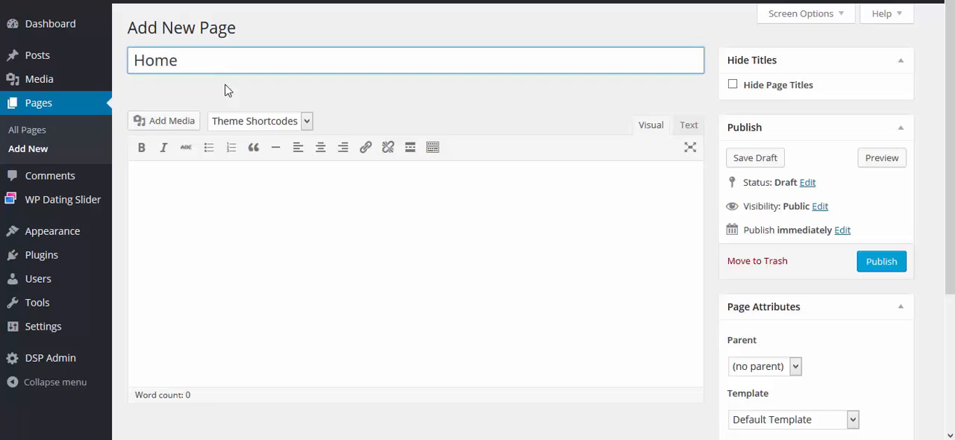
Assign the Page Full Width template to the Home page and publish it
scroll(622, 224, down, 3)
click(855, 257)
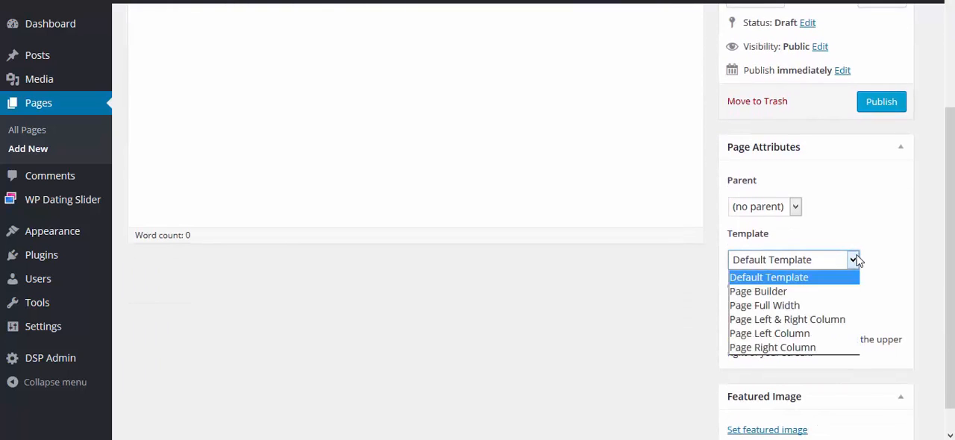
click(799, 305)
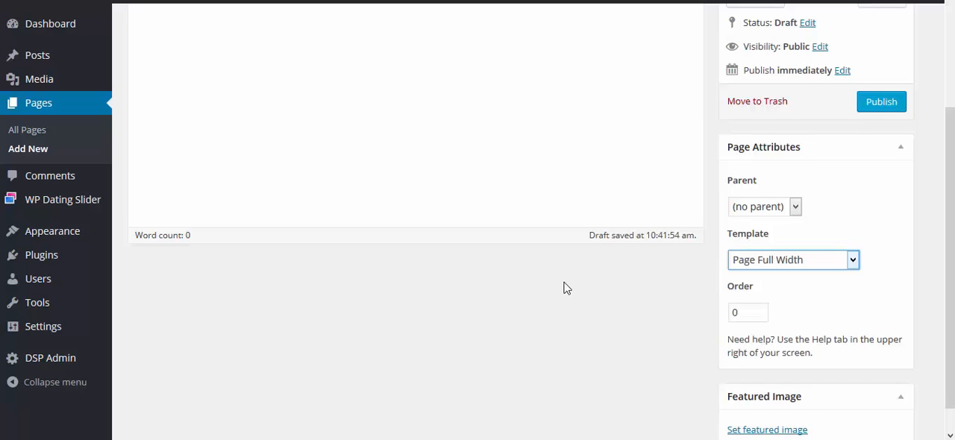
scroll(747, 186, up, 2)
click(881, 154)
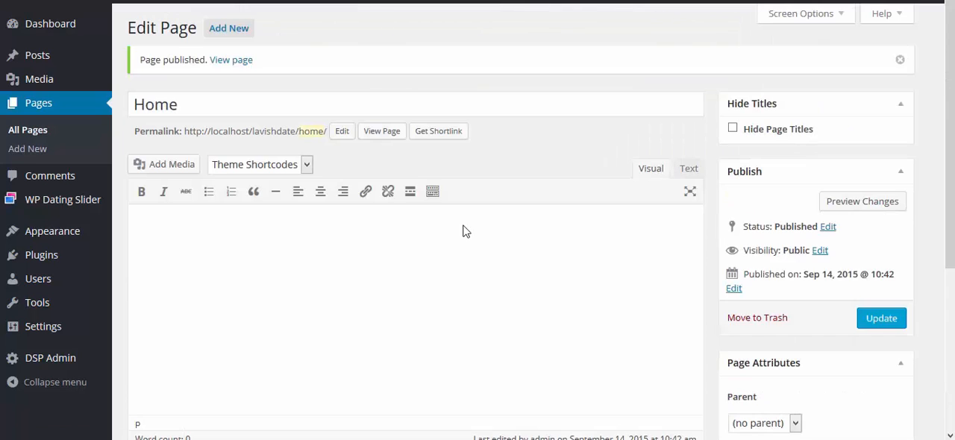
Create another new page titled Blog
click(34, 151)
click(182, 58)
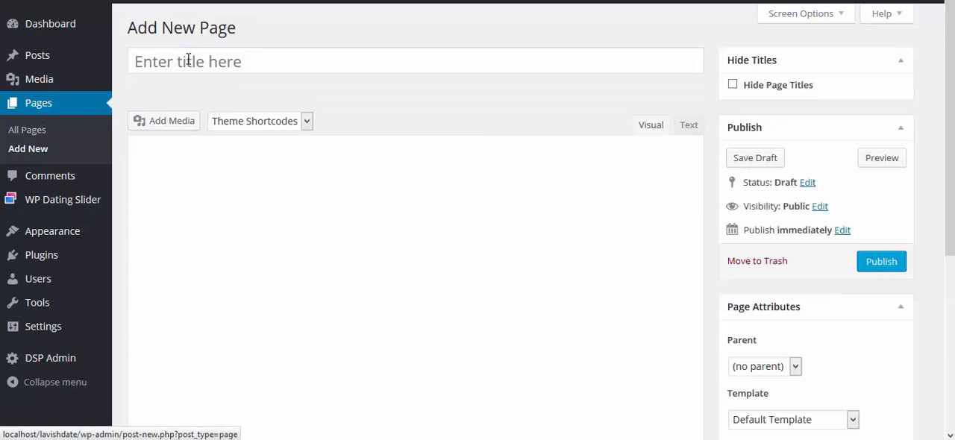
text(Blog)
Assign the Page Right Column template to the Blog page and publish it
scroll(542, 171, down, 4)
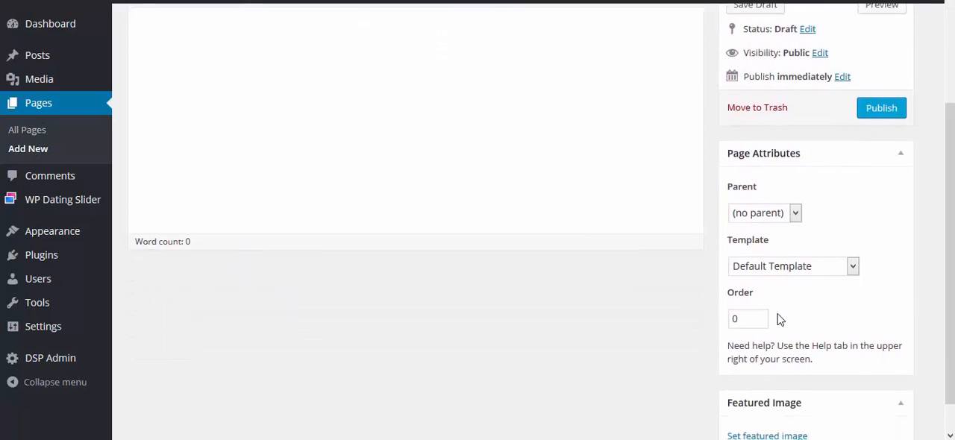
click(853, 261)
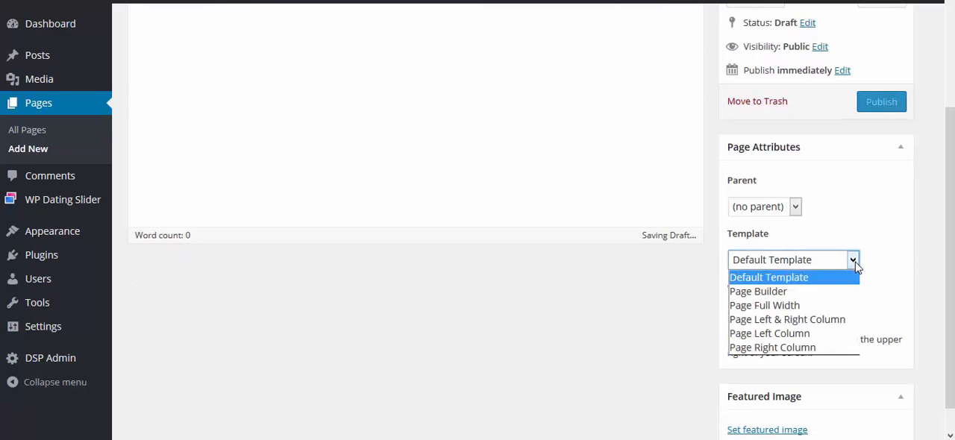
click(821, 348)
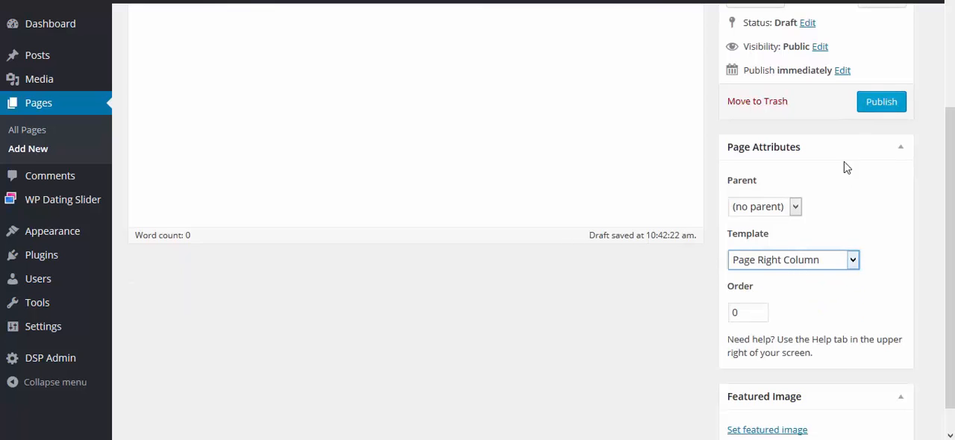
click(881, 102)
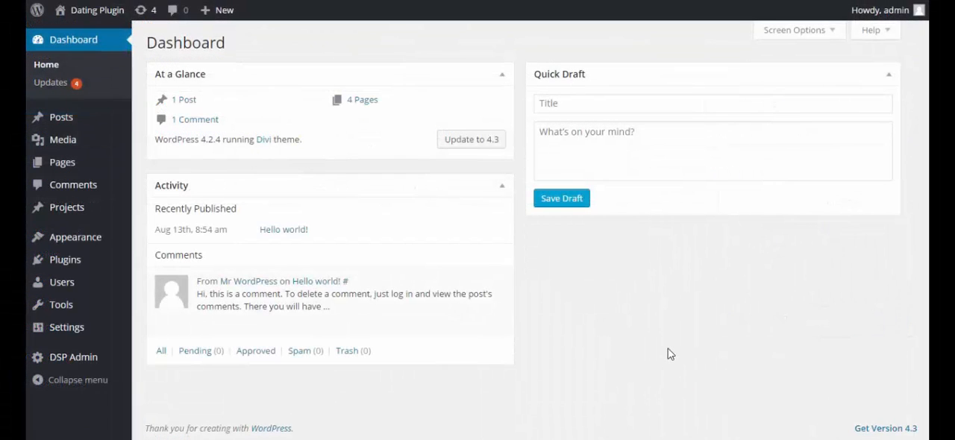
Create a navigation menu named Home and add the Home and Members pages to it
mouse_move(87, 245)
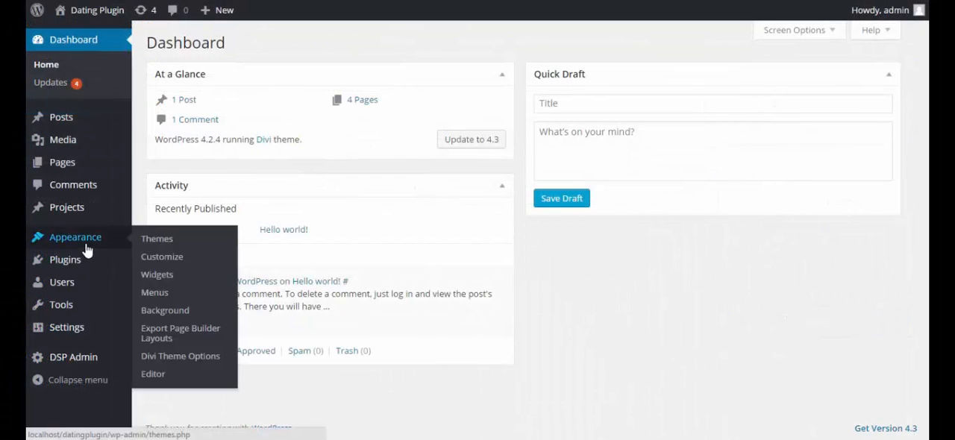
click(156, 293)
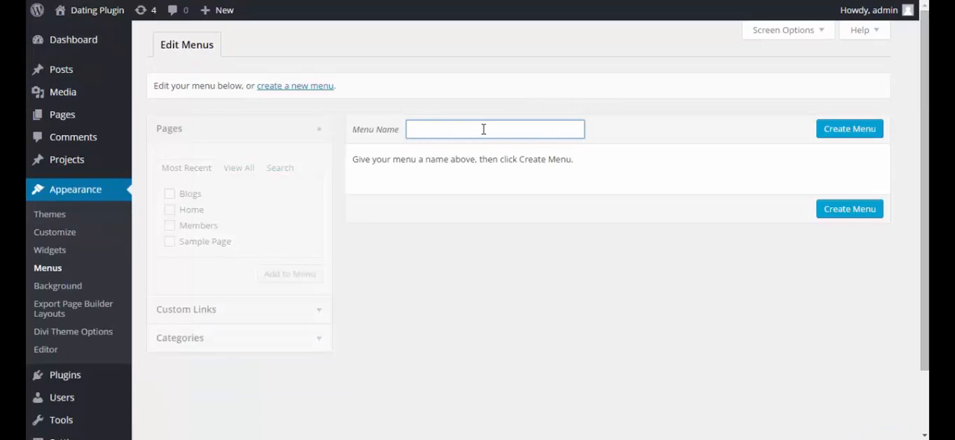
text(Home)
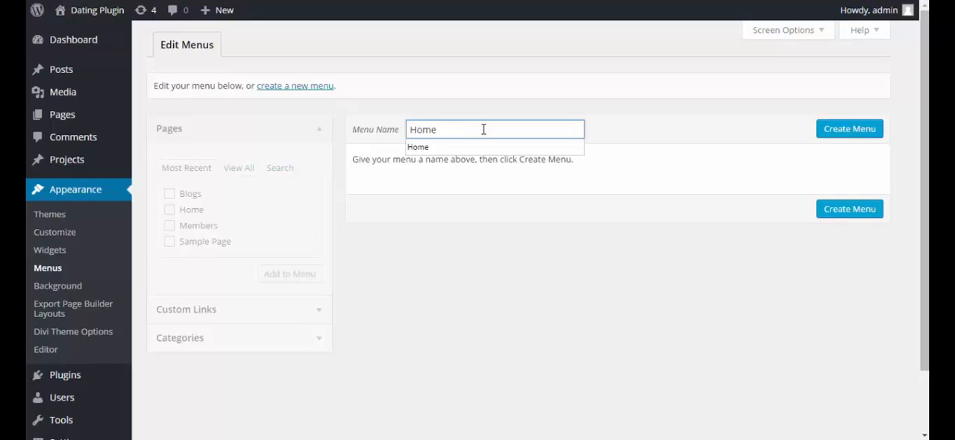
click(490, 147)
click(713, 132)
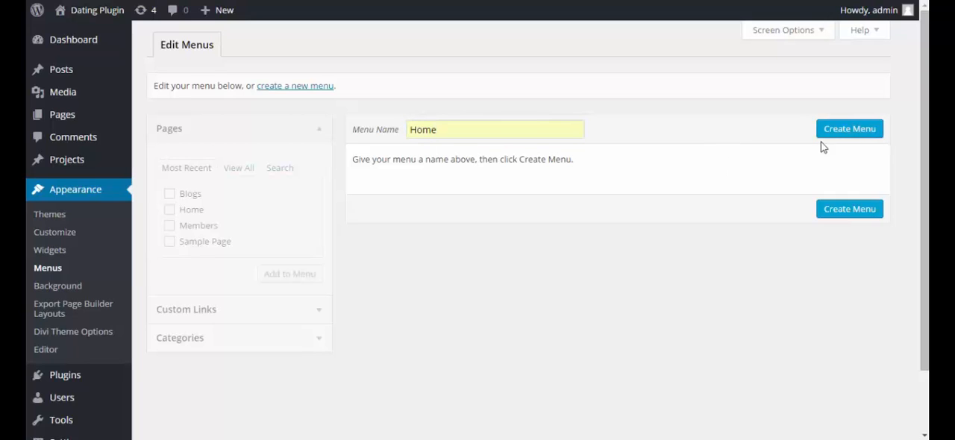
click(846, 131)
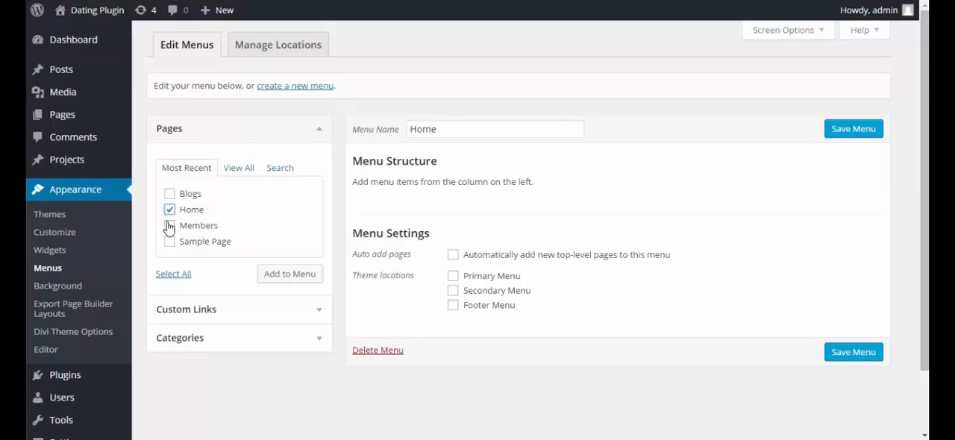
click(169, 226)
click(288, 279)
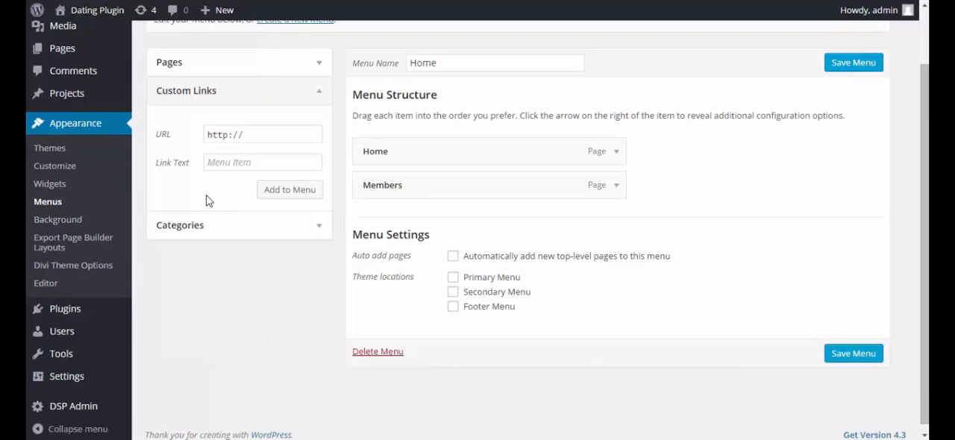
click(238, 160)
text(Search)
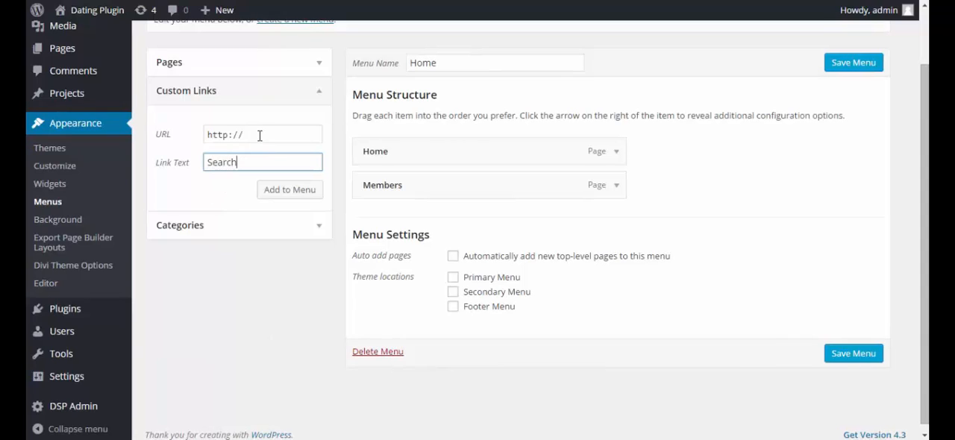
click(256, 300)
key(alt+Tab)
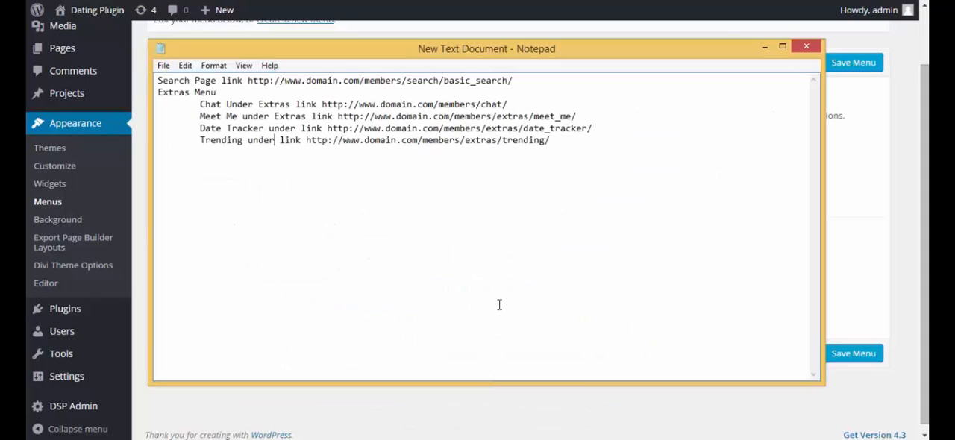
drag(524, 82, 249, 72)
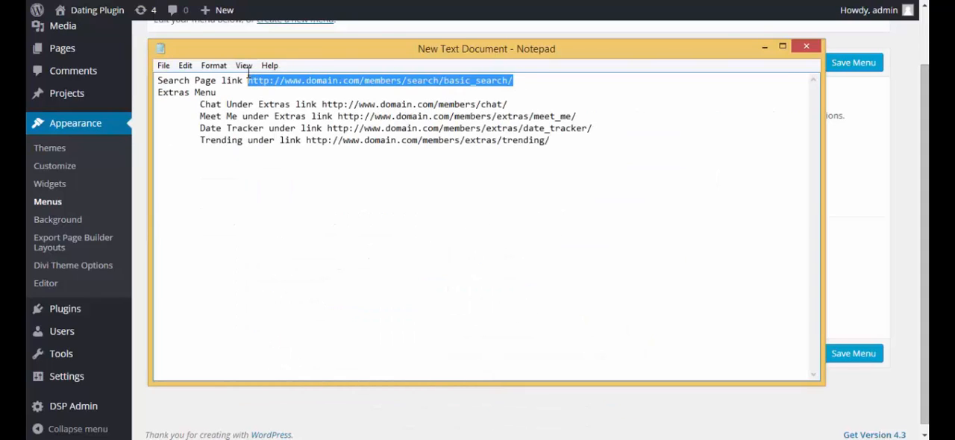
key(ctrl+c)
key(alt+Tab)
click(246, 135)
key(ctrl+v)
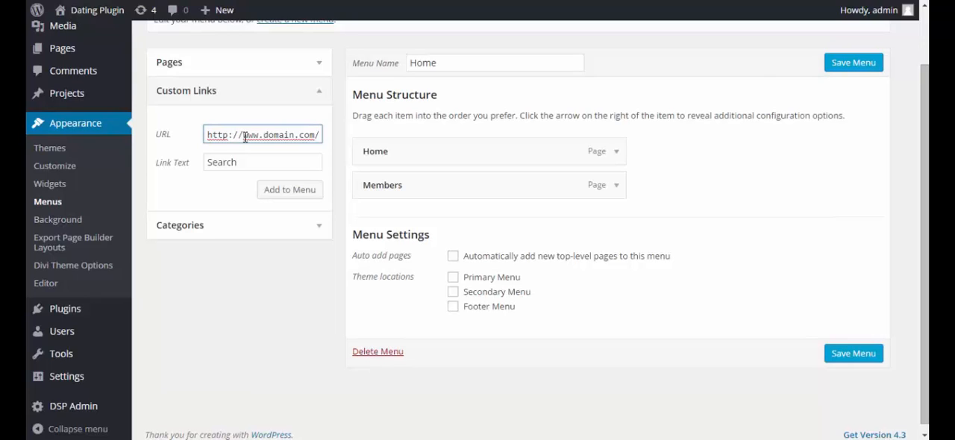
text(members/search/)
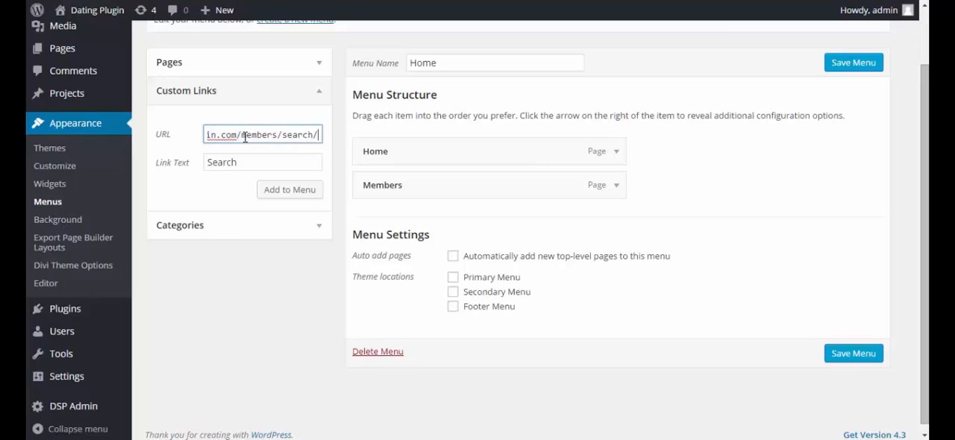
text(basic_search/)
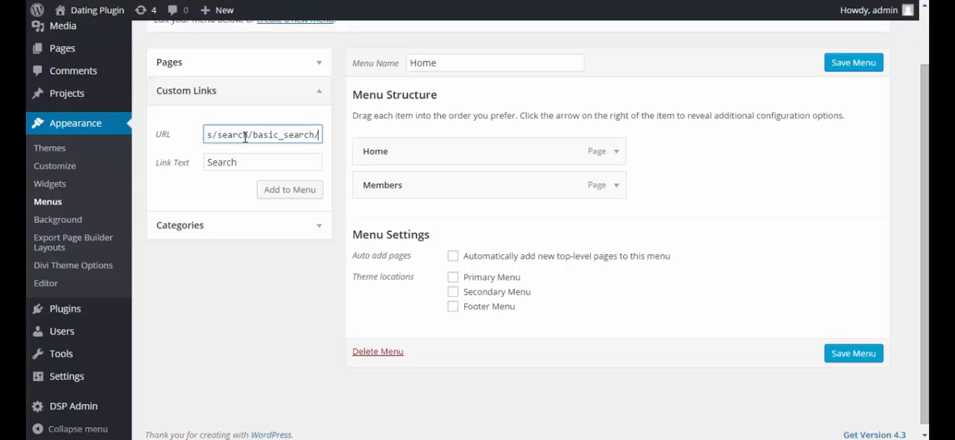
click(291, 190)
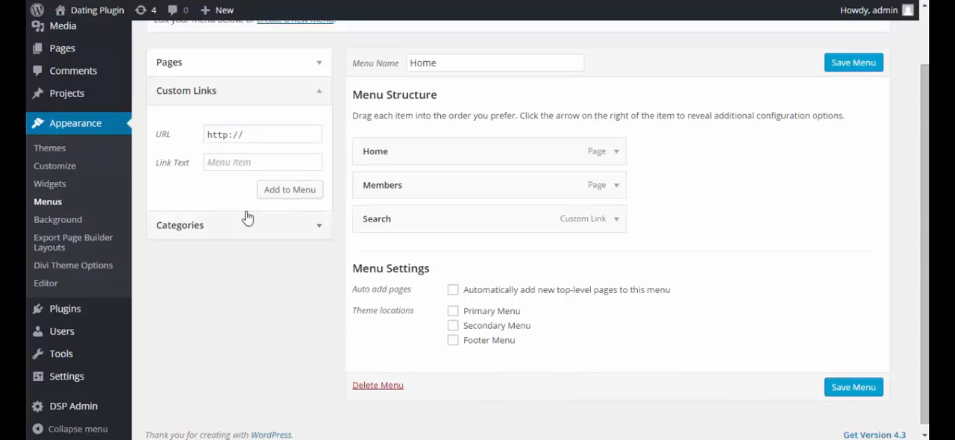
Add a custom link named Extras to the menu with # as its URL
click(236, 164)
text(Extr)
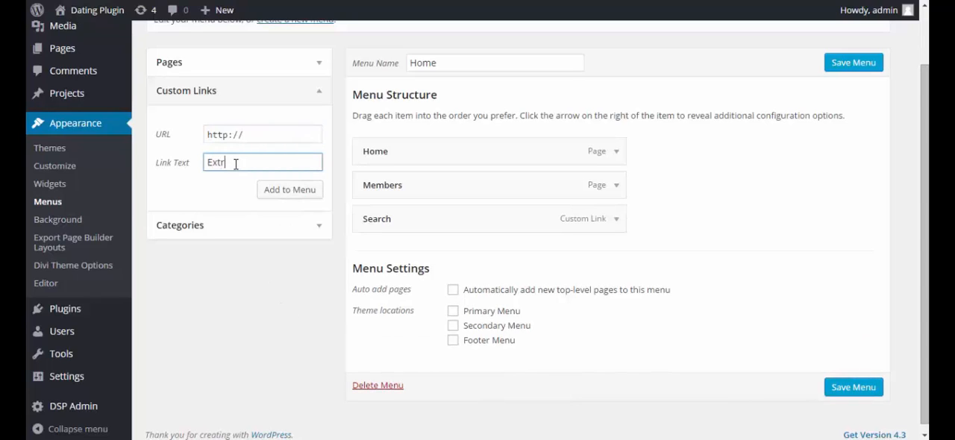
text(as)
triple_click(260, 132)
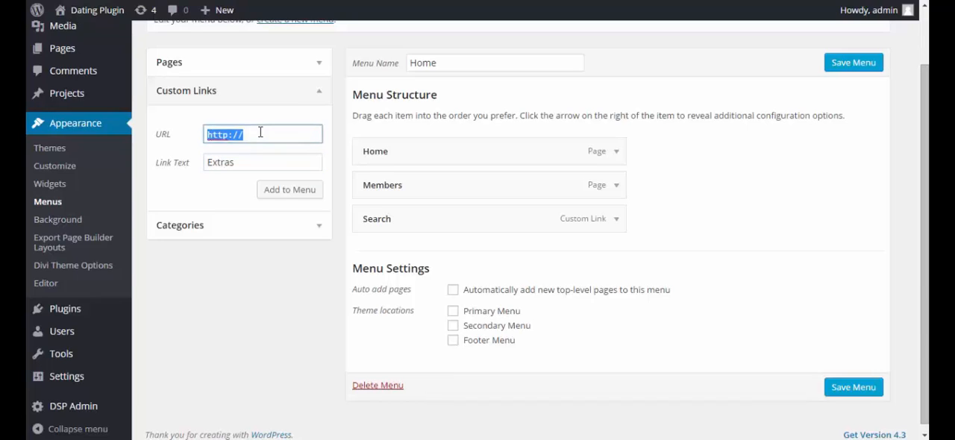
text(#)
click(312, 191)
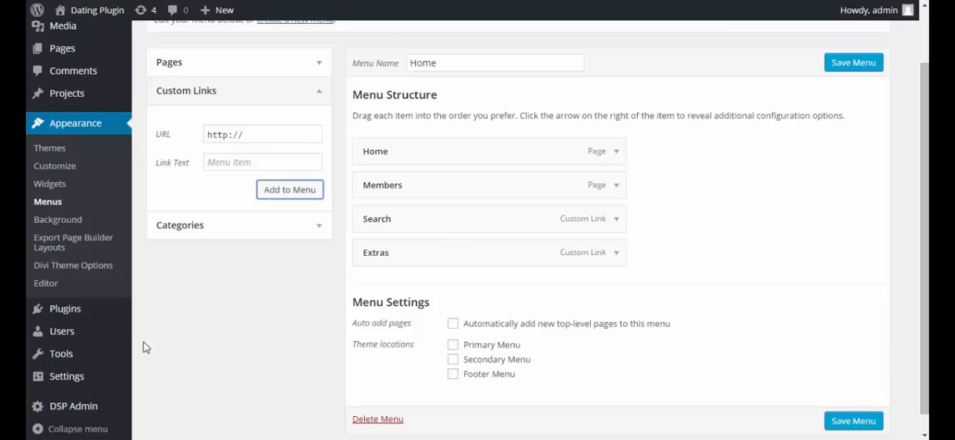
click(234, 165)
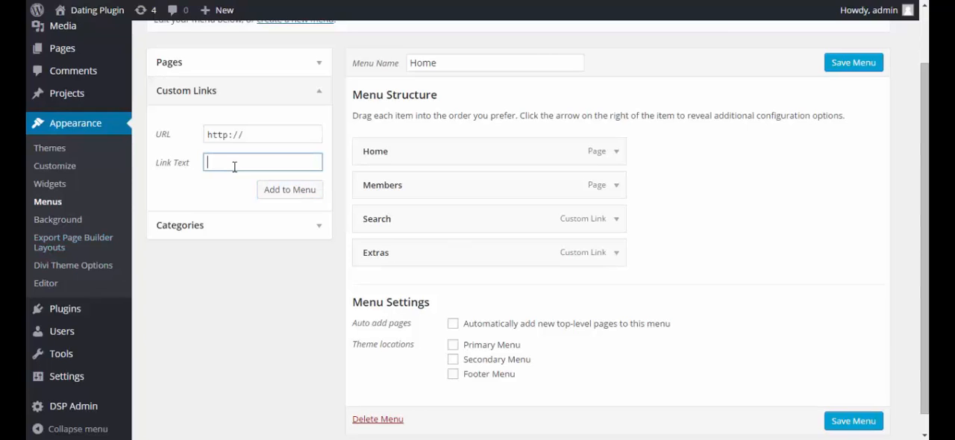
text(Chat)
key(alt+Tab)
drag(515, 102, 323, 109)
key(ctrl+c)
key(alt+Tab)
click(262, 134)
key(ctrl+v)
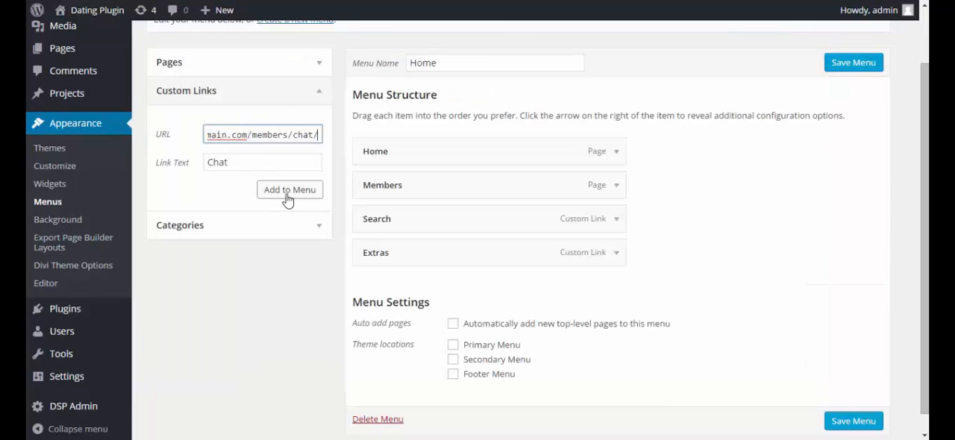
click(290, 193)
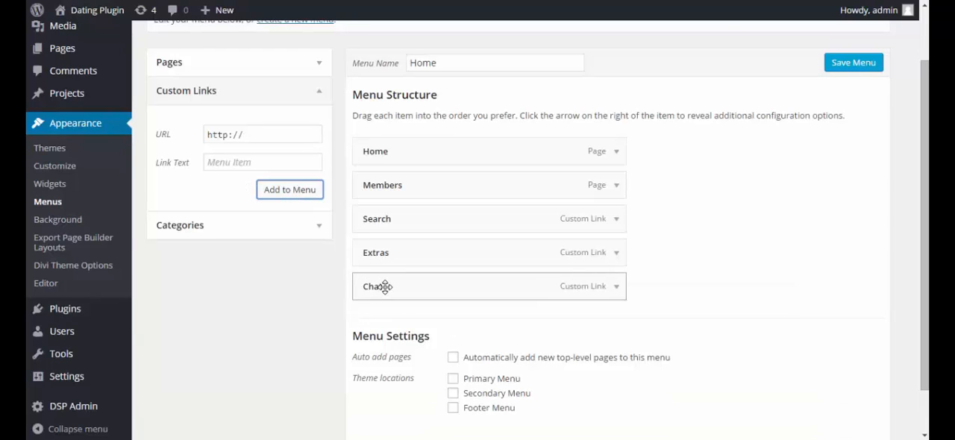
drag(388, 286, 417, 290)
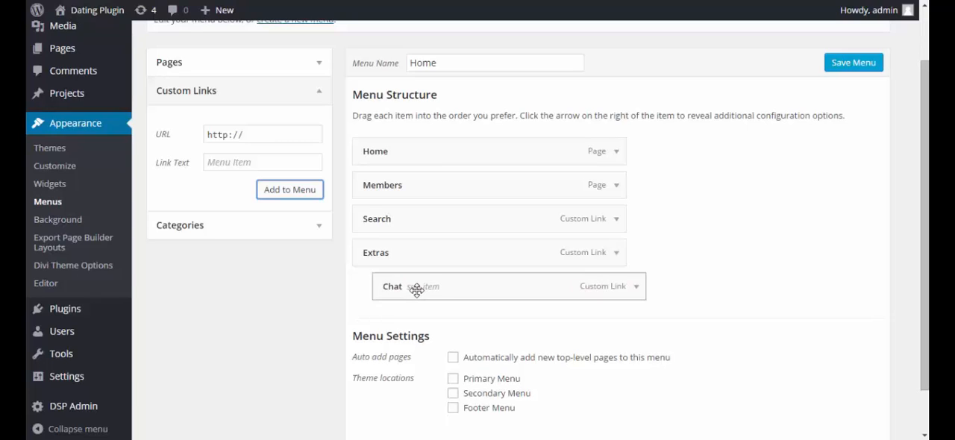
click(225, 164)
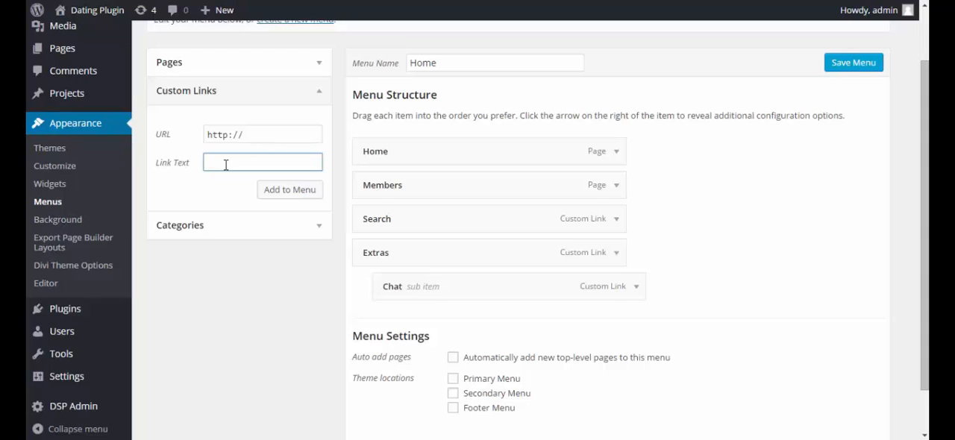
text(Meet M)
key(alt+Tab)
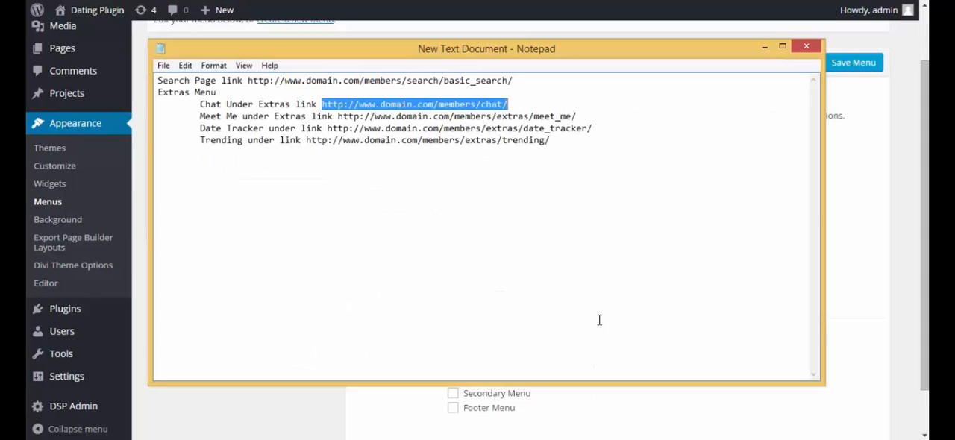
drag(579, 117, 322, 117)
key(alt+Tab)
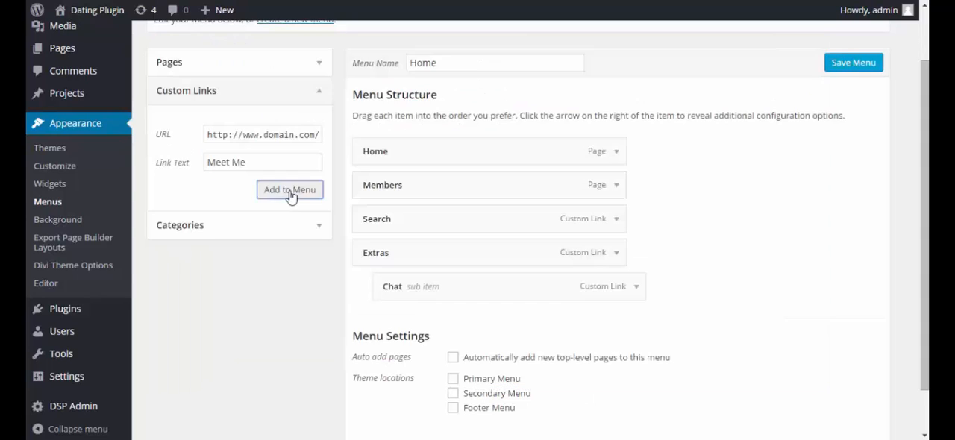
click(290, 192)
scroll(291, 196, down, 1)
drag(373, 274, 398, 274)
click(254, 119)
text(Date Tr)
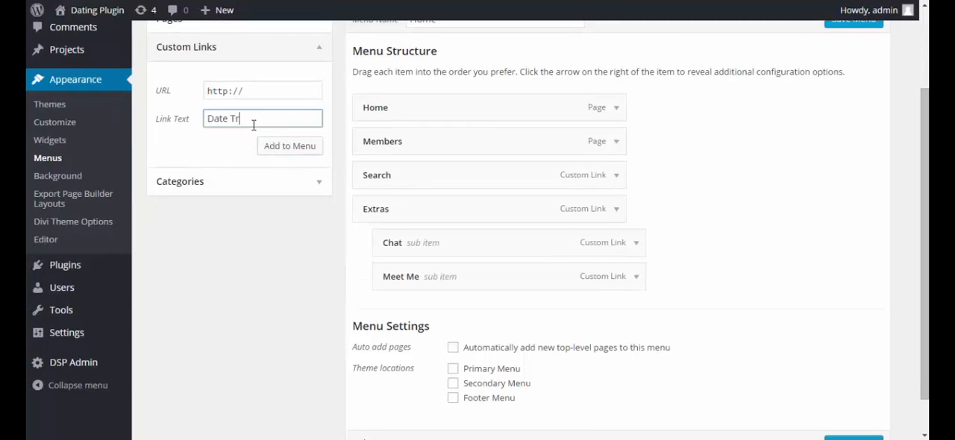
key(alt+Tab)
drag(593, 128, 325, 128)
key(ctrl+c)
key(alt+Tab)
key(ctrl+v)
click(301, 152)
drag(389, 313, 414, 316)
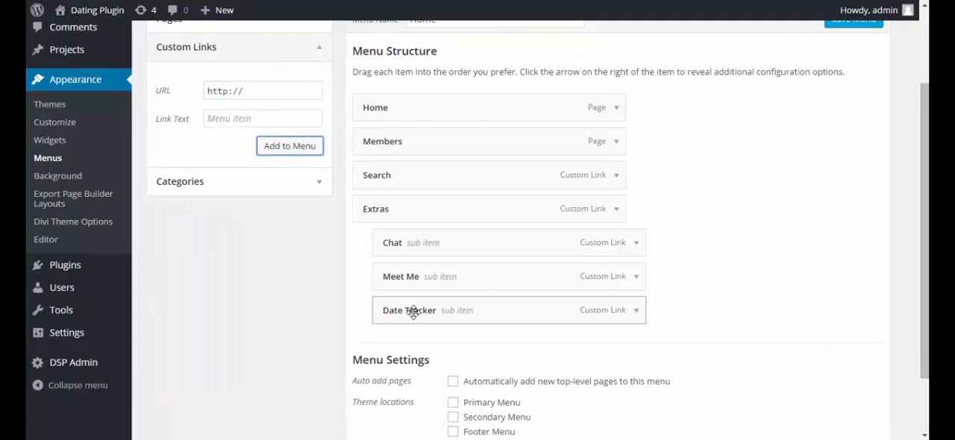
click(279, 125)
text(Tr)
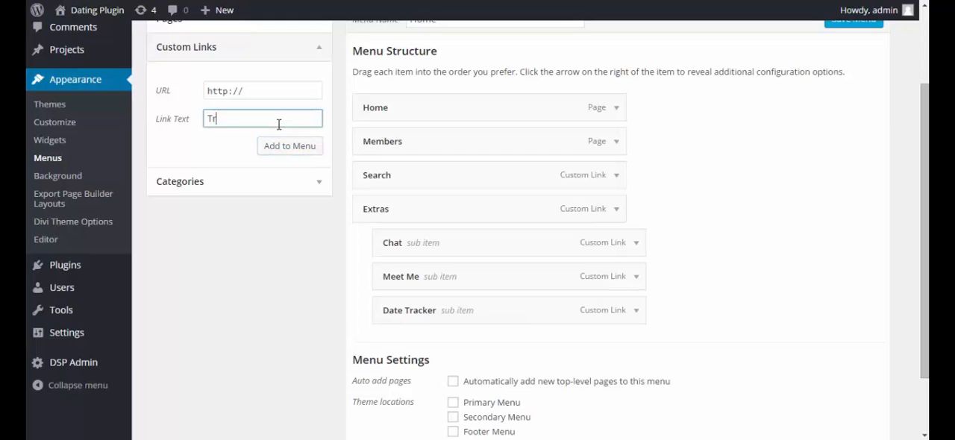
text(ending)
key(alt+Tab)
drag(552, 141, 306, 143)
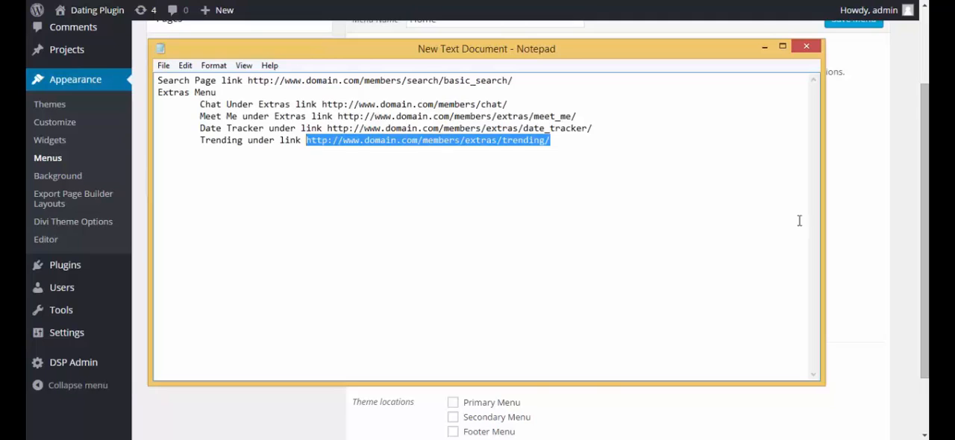
key(ctrl+c)
key(alt+Tab)
triple_click(290, 97)
key(ctrl+v)
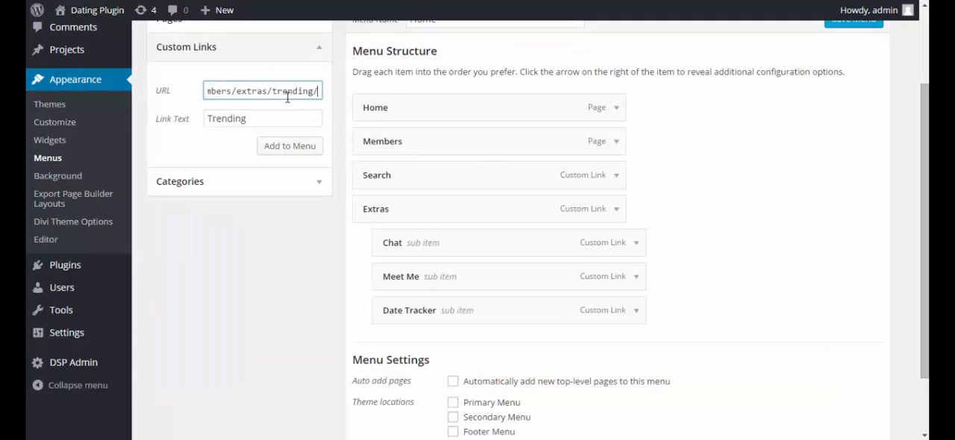
click(298, 145)
scroll(385, 298, down, 1)
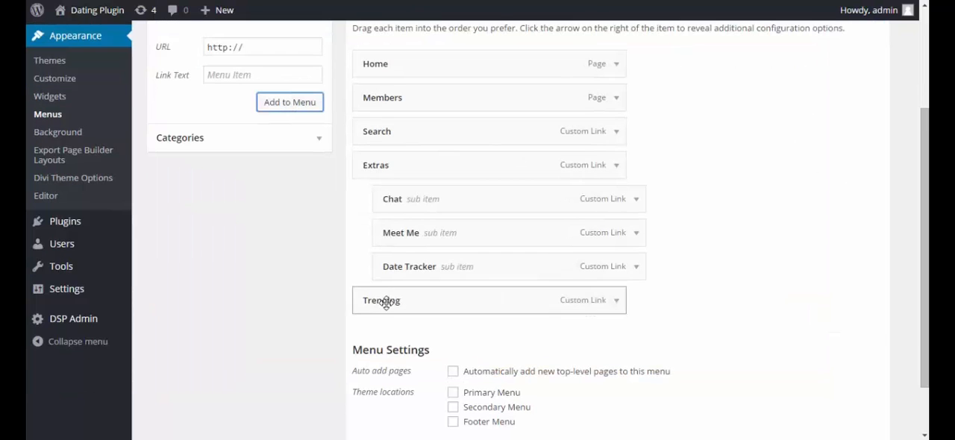
drag(384, 299, 403, 303)
Enable automatic adding of new top-level pages and assign the menu to the Primary Menu and Footer Menu locations
scroll(463, 307, down, 1)
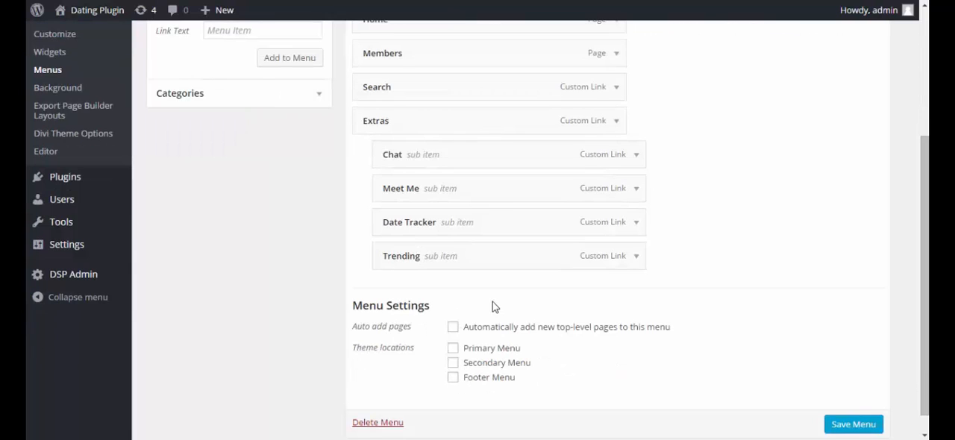
click(453, 329)
click(453, 349)
click(453, 378)
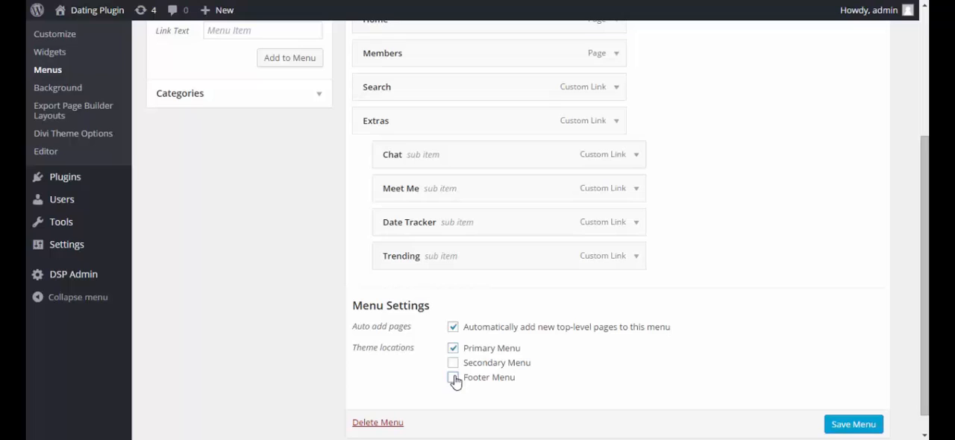
Save the navigation menu with its current structure and location settings
click(853, 425)
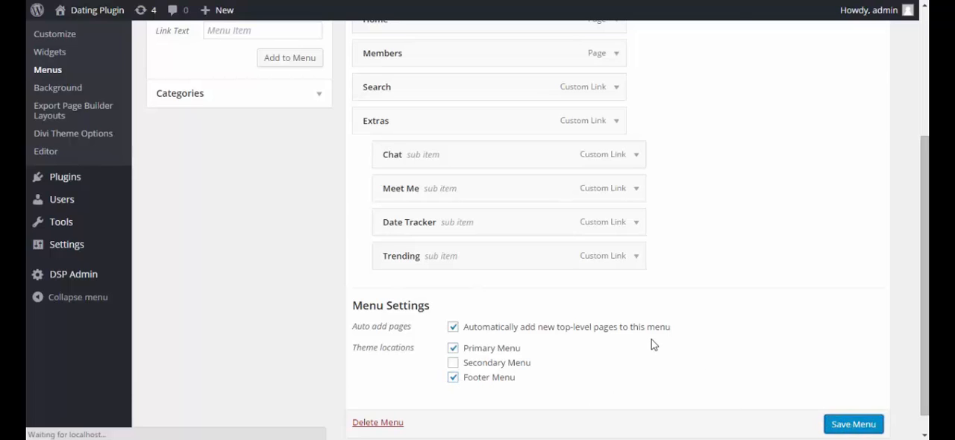
scroll(174, 411, down, 1)
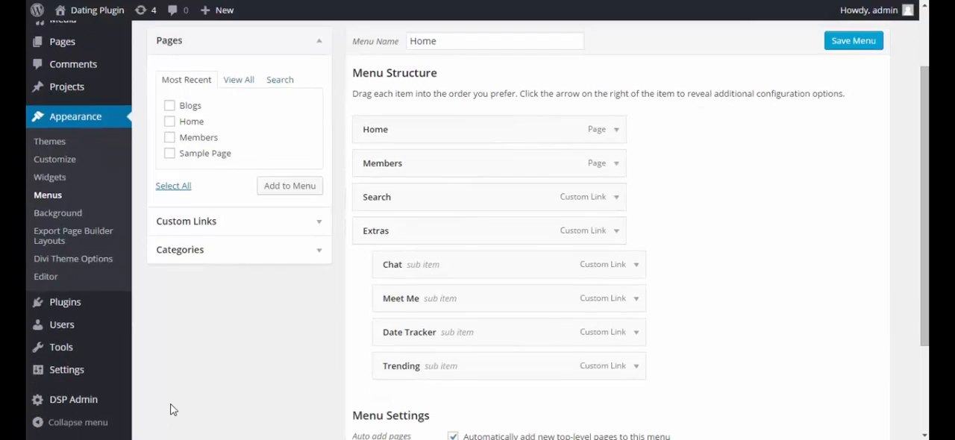
Set the site's front page to the static page Home and the posts page to Blogs, and save the reading settings
click(82, 377)
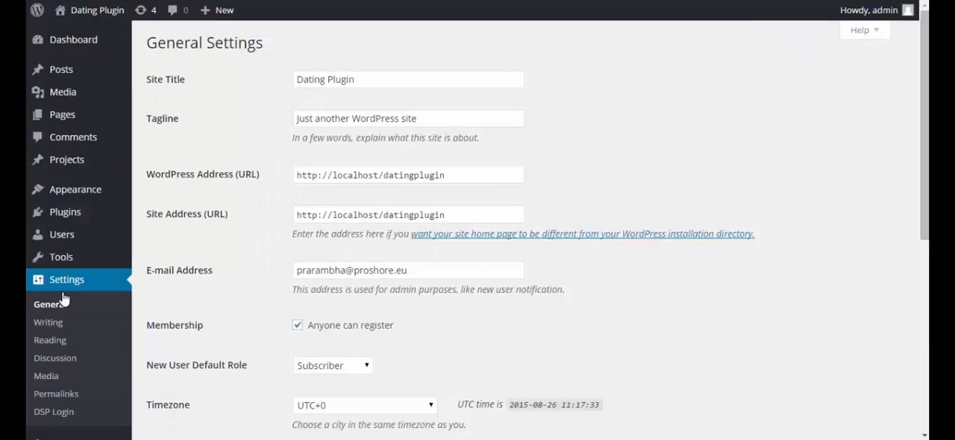
click(59, 341)
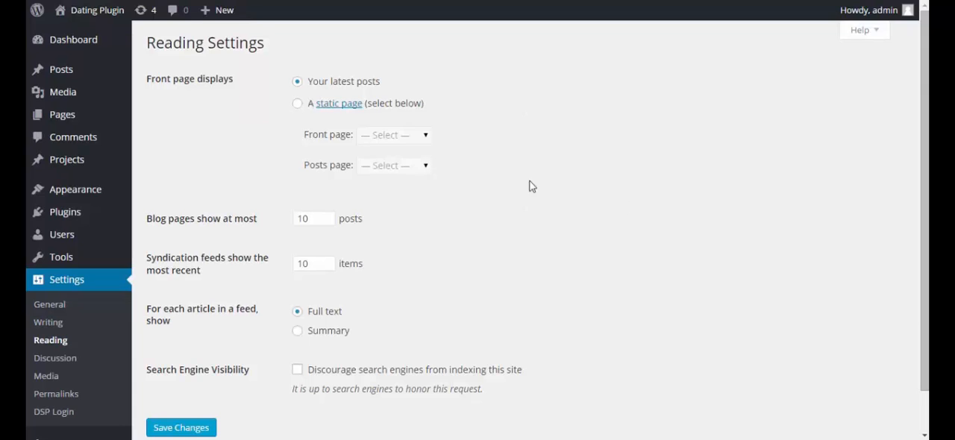
click(297, 104)
click(425, 135)
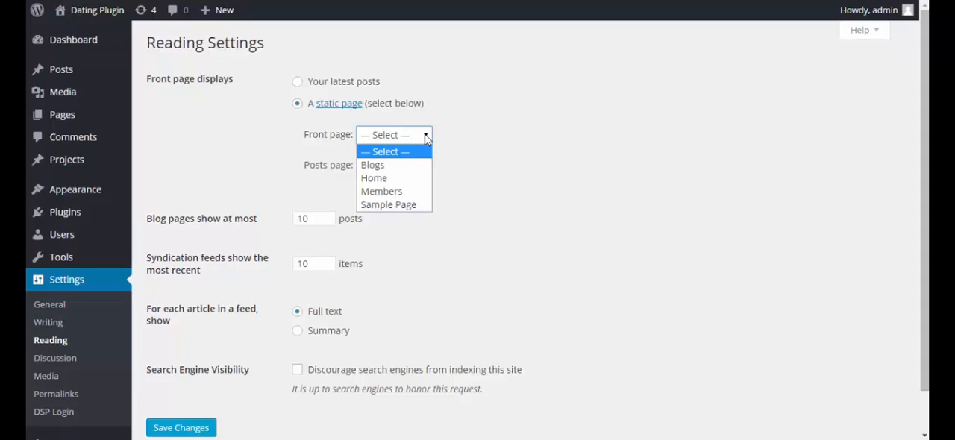
click(388, 178)
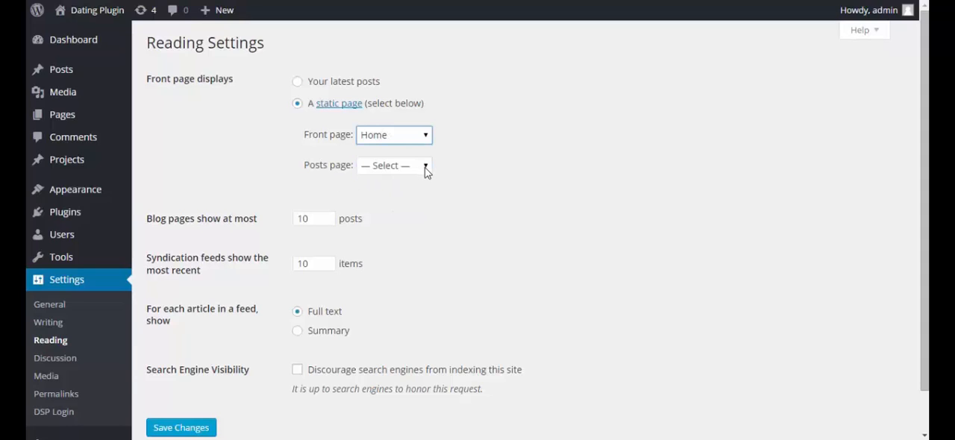
click(425, 165)
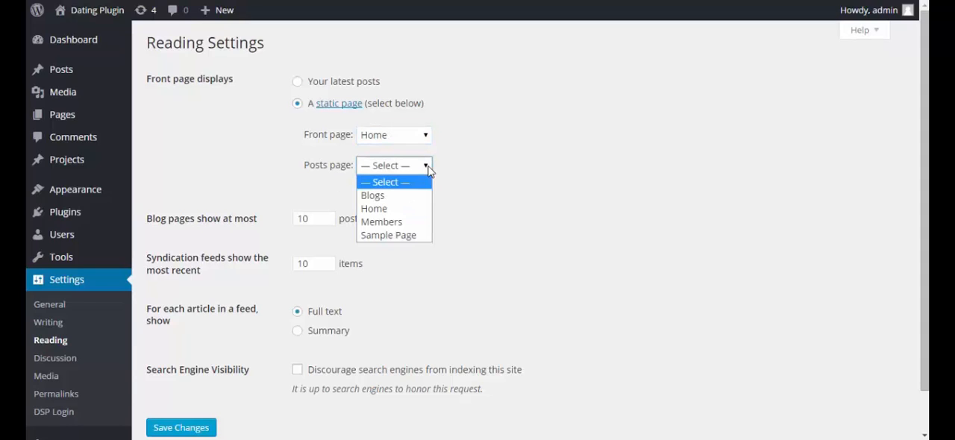
click(392, 197)
scroll(555, 207, down, 2)
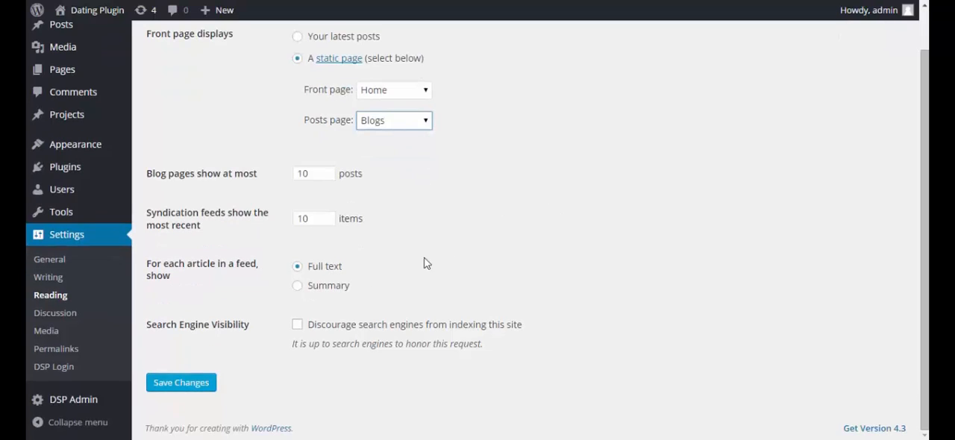
click(186, 383)
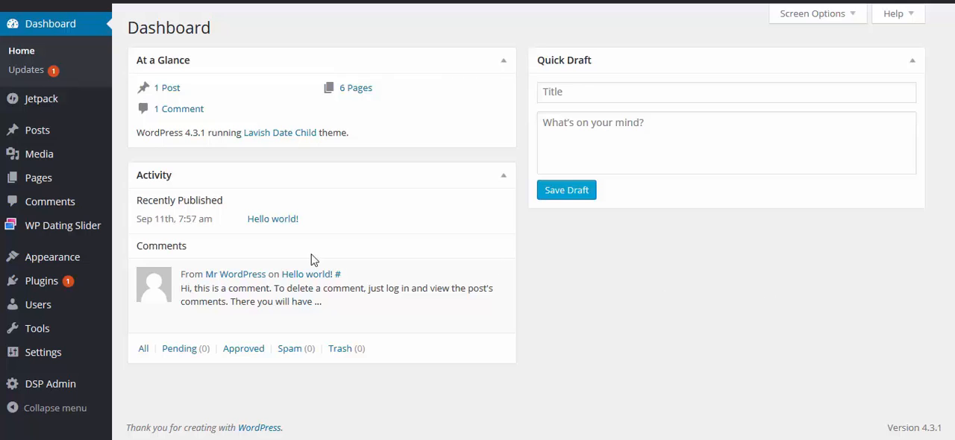
Start a new WP Dating Slider entry titled Home
click(47, 229)
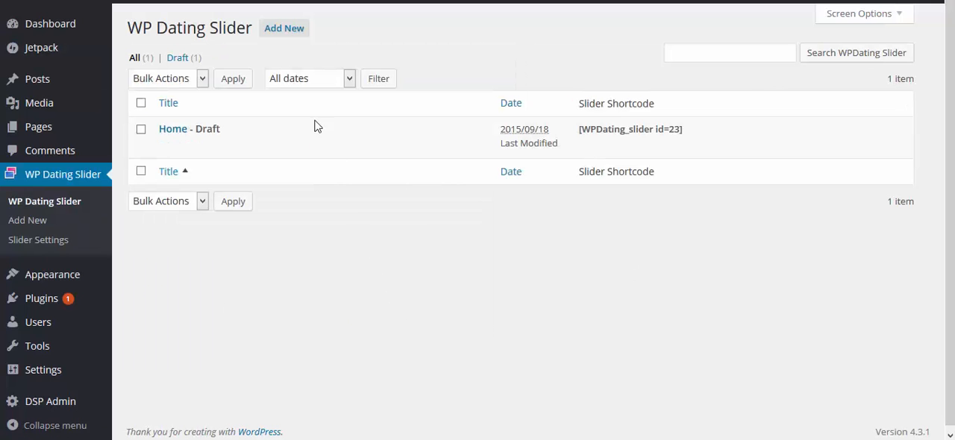
click(282, 32)
text(Home)
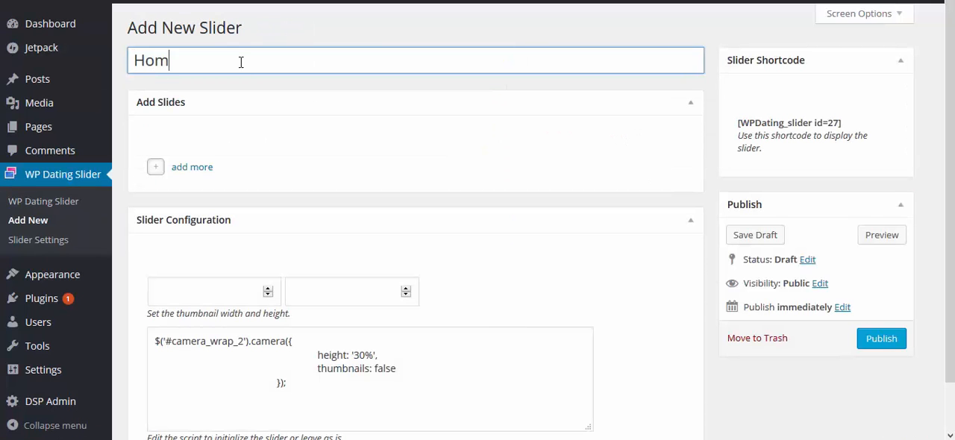
Add a slide to the Home slider and upload banner_3-x from the Desktop as its banner image at full size
click(193, 169)
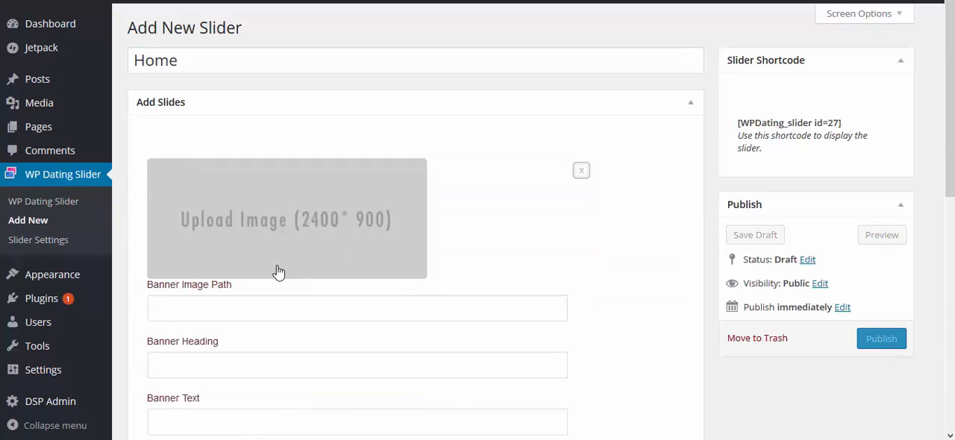
click(341, 225)
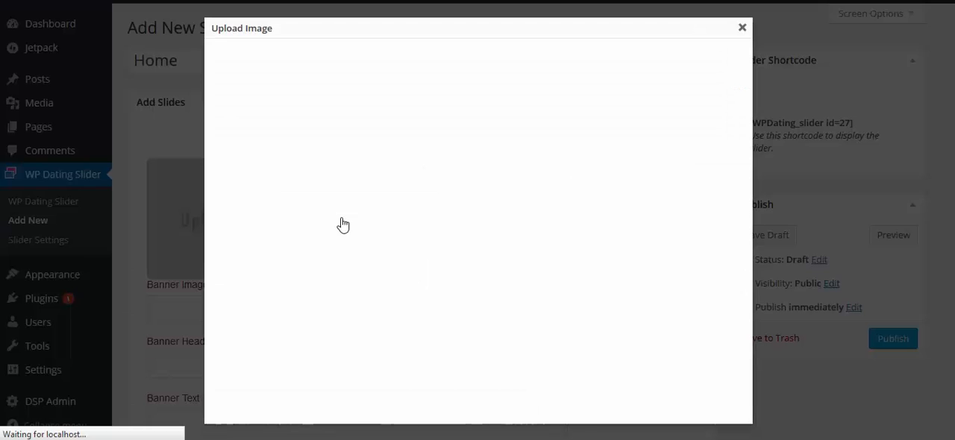
click(495, 214)
scroll(694, 143, down, 5)
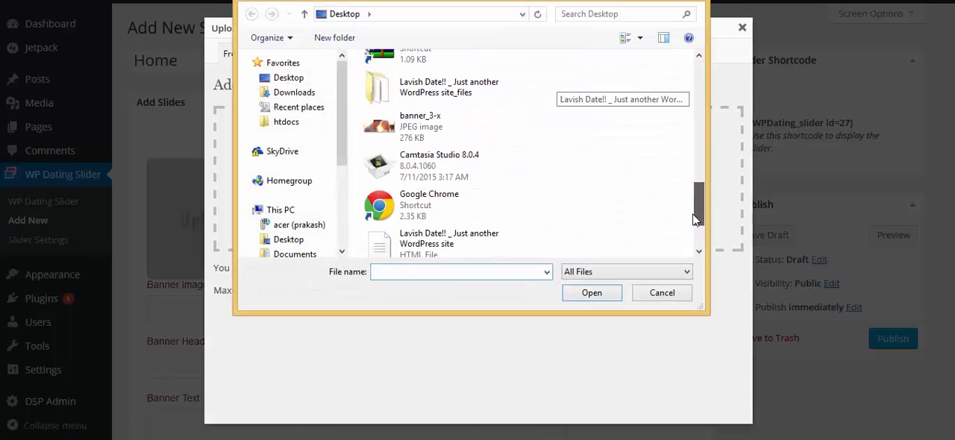
click(426, 120)
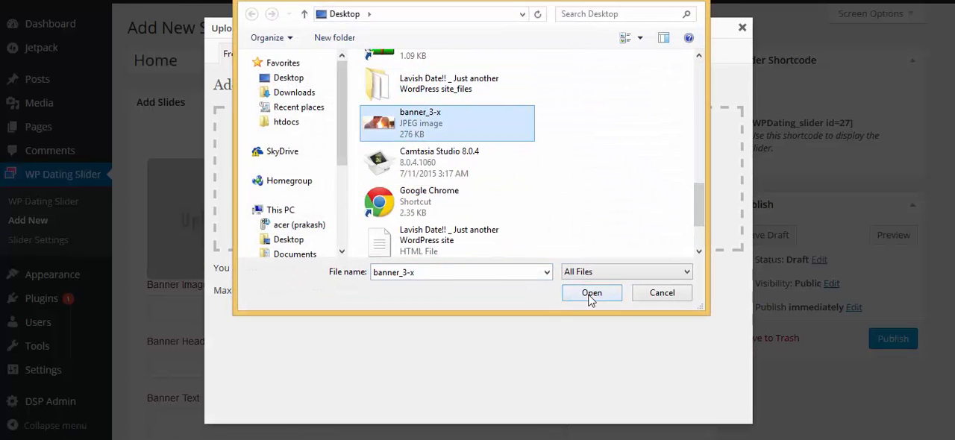
click(586, 296)
scroll(564, 261, down, 5)
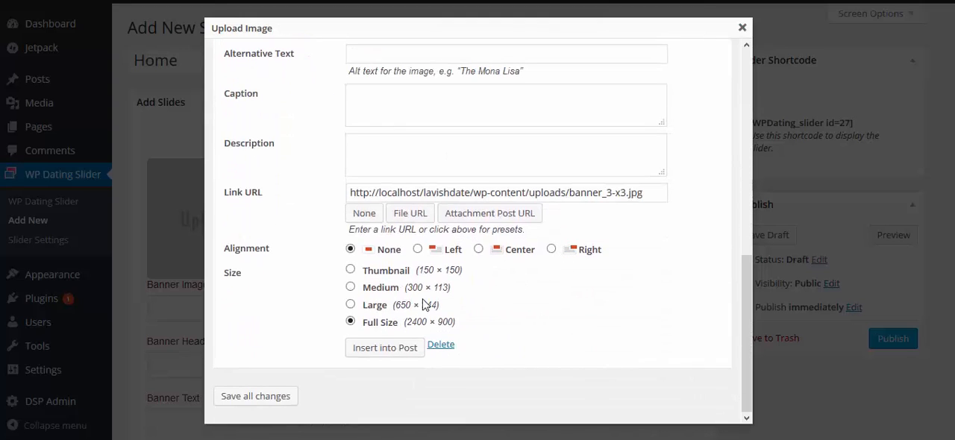
click(383, 349)
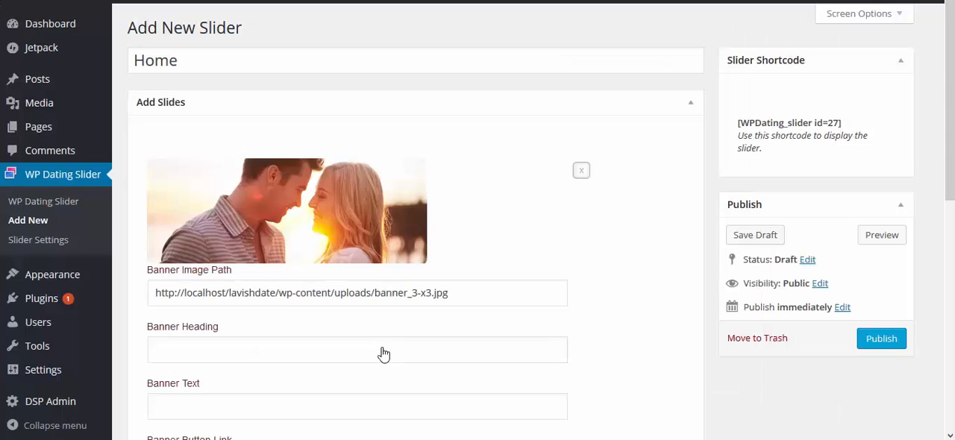
Give the slide the banner heading FIND YOUR MATCH TODAY and the banner text Get Started To Find Your Love
scroll(299, 313, down, 1)
click(246, 349)
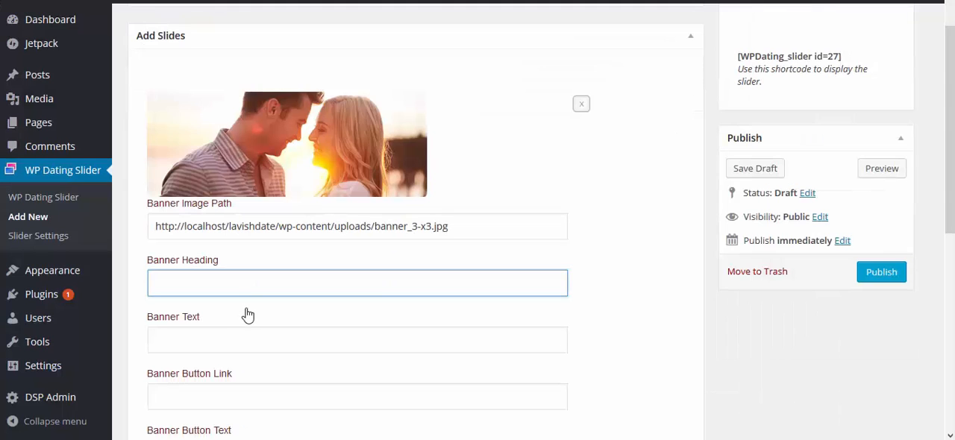
text(FIND YOUR MATCH TODAY)
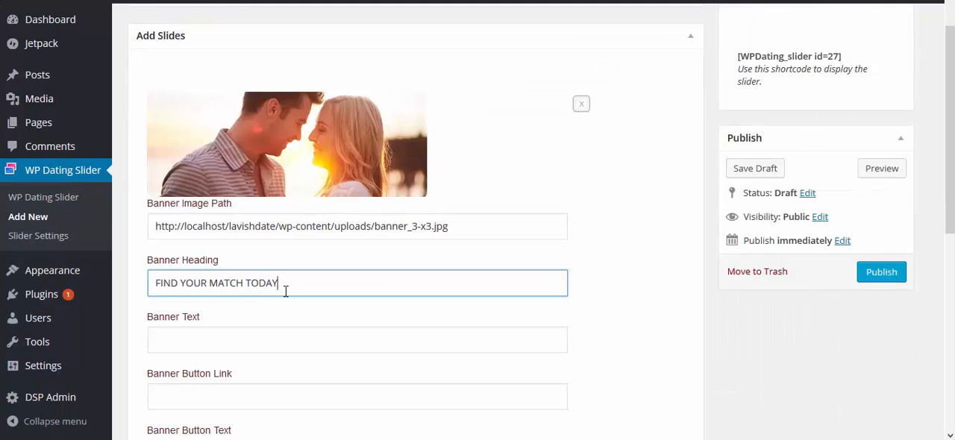
scroll(234, 330, down, 1)
click(281, 273)
text(Get Started To Find Your Love)
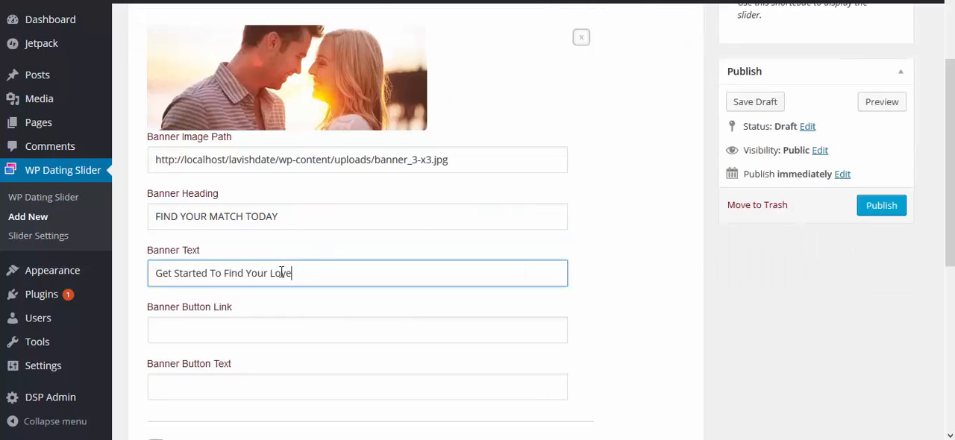
scroll(184, 280, down, 1)
click(184, 280)
text(http://yourdomain.com/members/register)
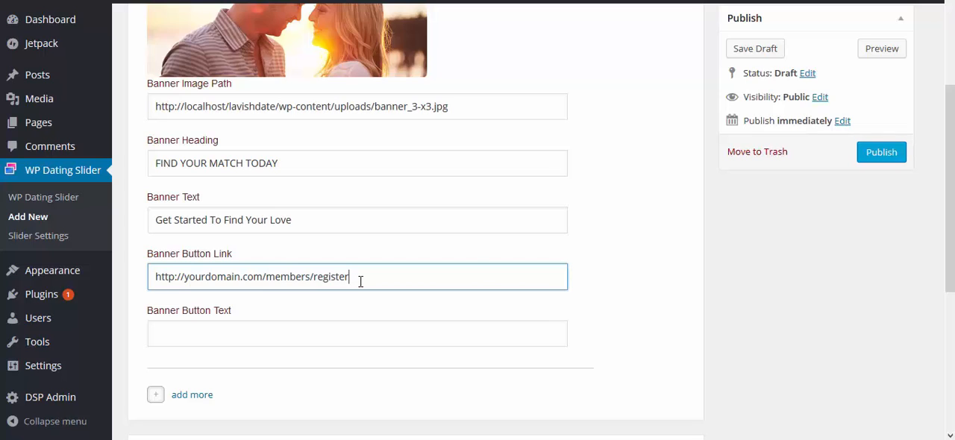
click(327, 309)
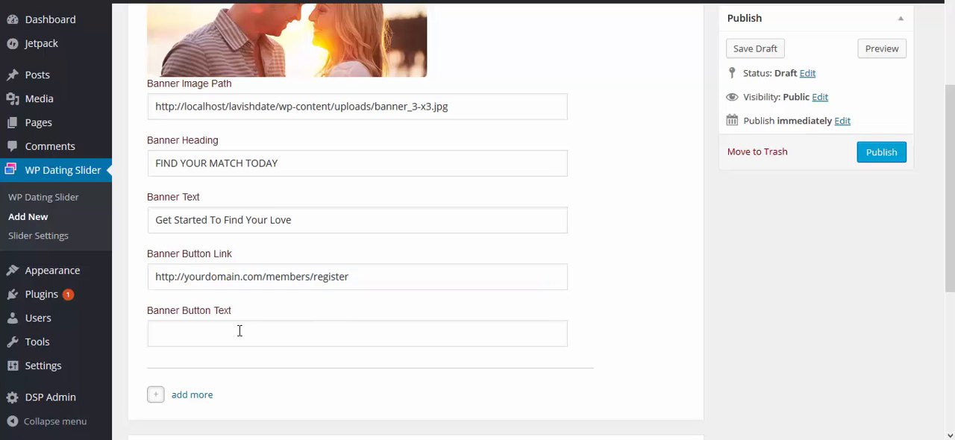
click(240, 331)
text(Join Now)
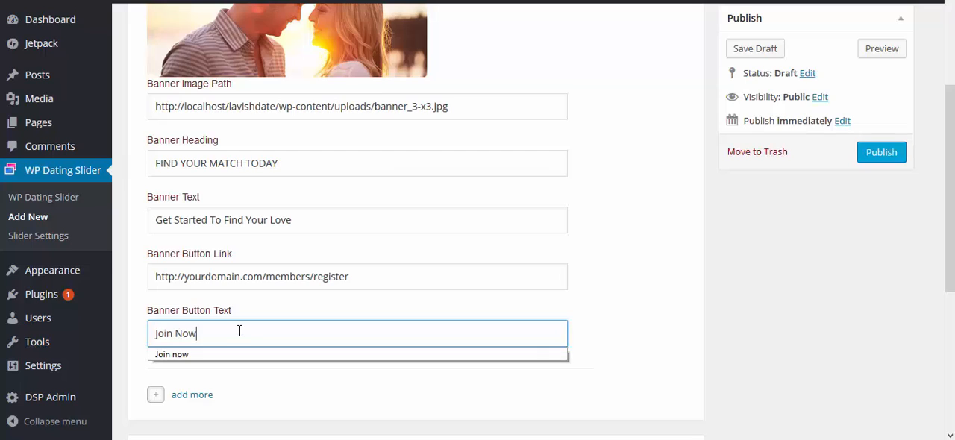
click(614, 341)
Publish the Home slider
scroll(614, 342, up, 2)
scroll(614, 342, up, 1)
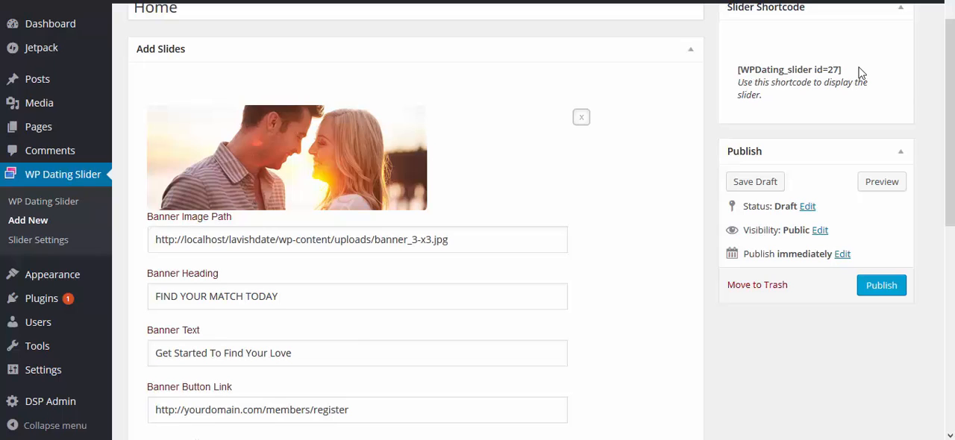
click(877, 291)
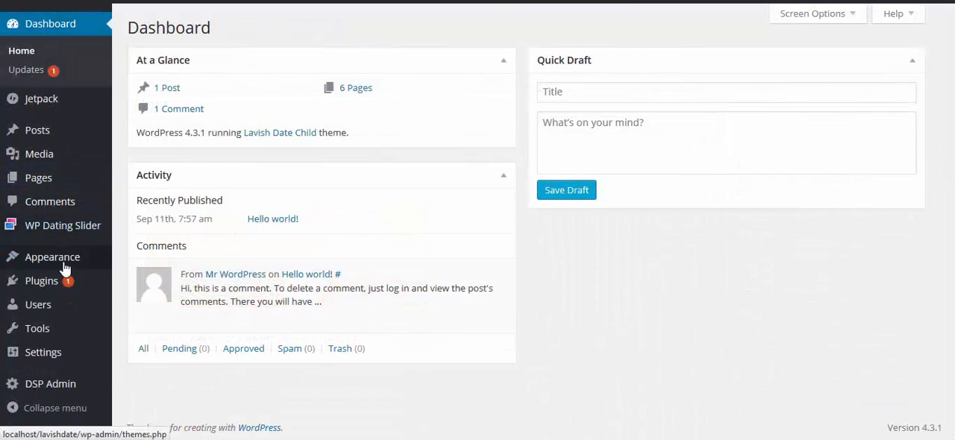
Add the DS Login widget to the Blog Sidebar Right widget area and collapse that area
mouse_move(65, 267)
click(139, 274)
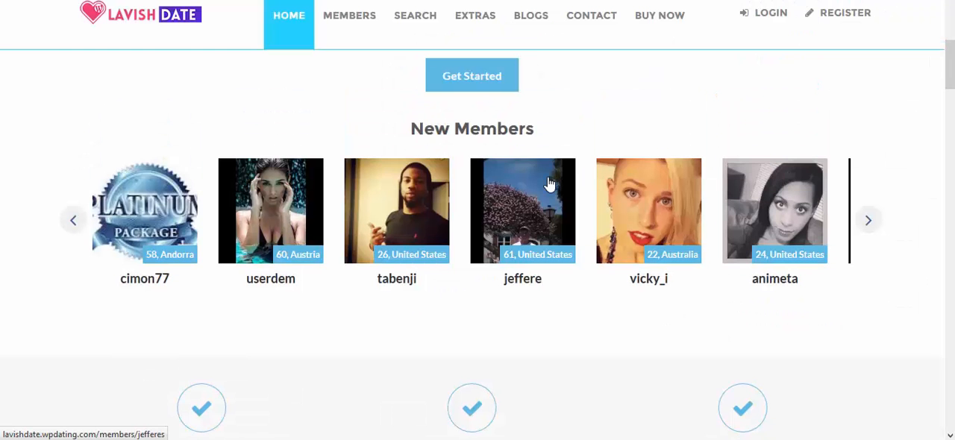
scroll(549, 184, down, 4)
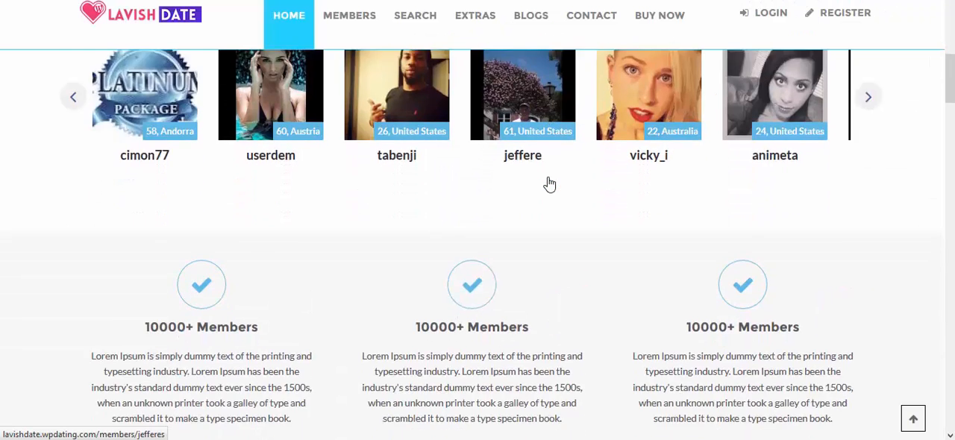
scroll(549, 183, down, 2)
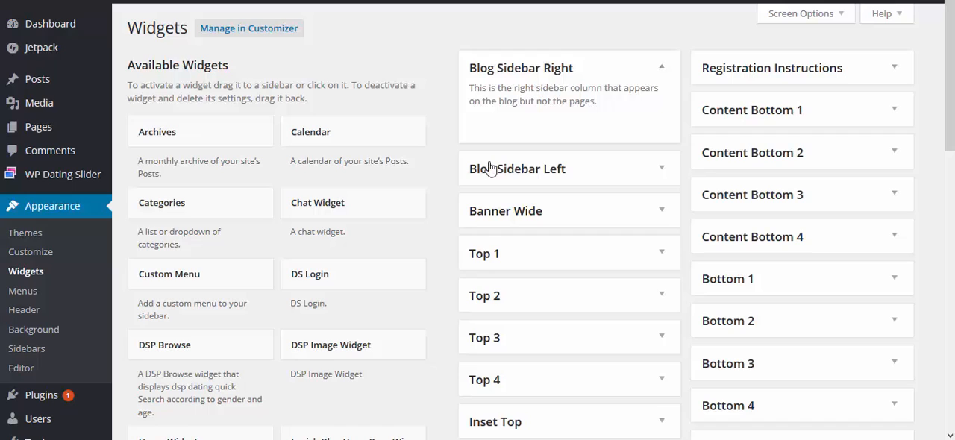
drag(389, 273, 556, 103)
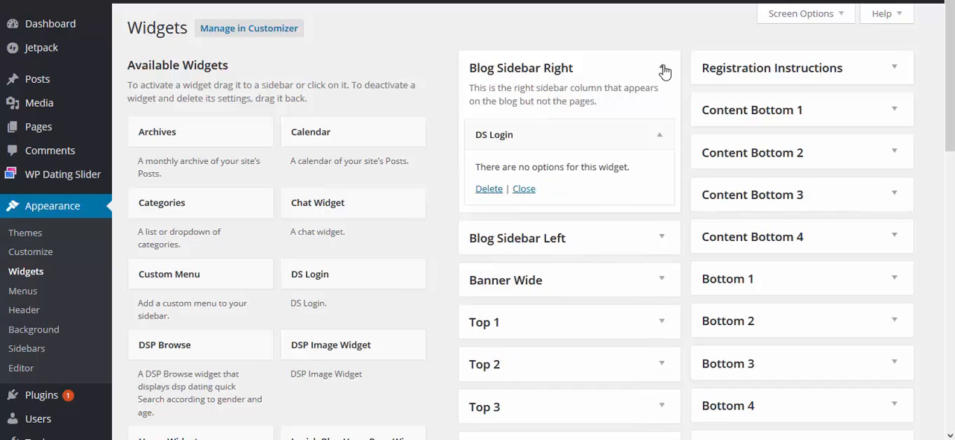
click(663, 68)
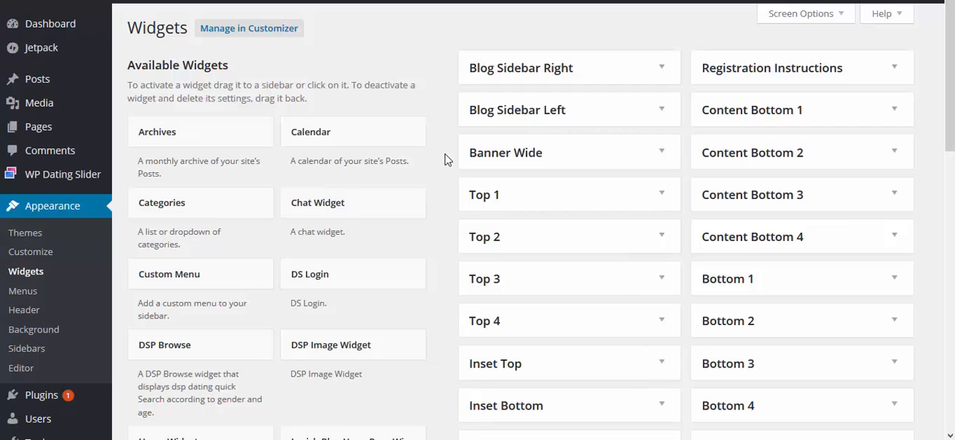
Add a Text widget to the Banner Wide widget area
click(663, 153)
scroll(445, 215, down, 1)
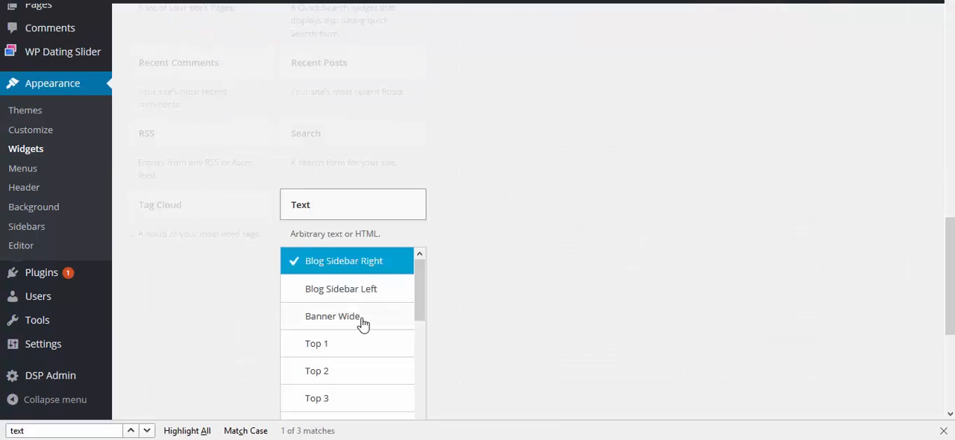
click(363, 322)
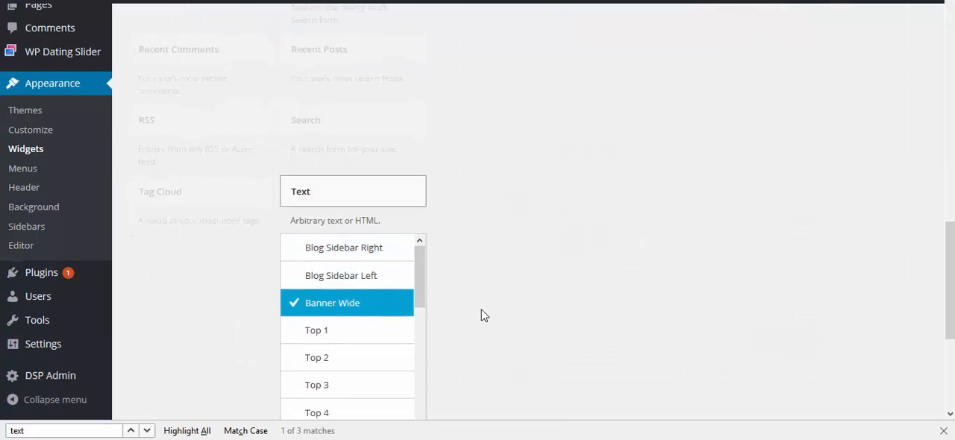
key(Return)
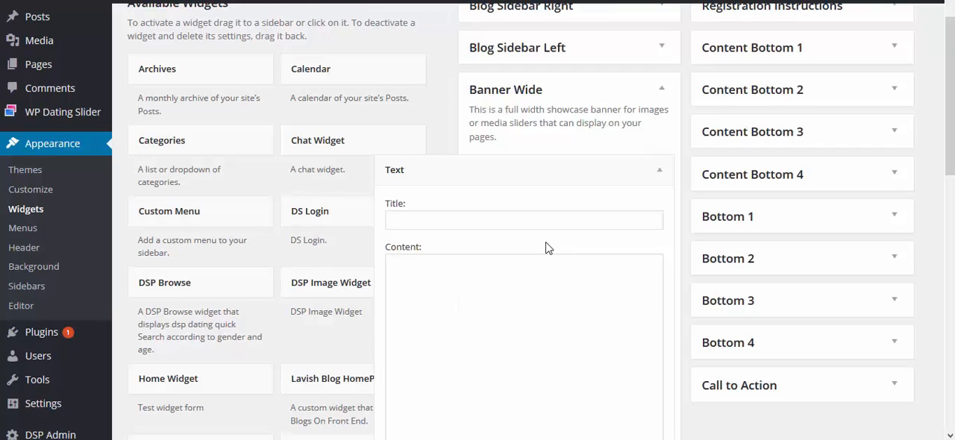
Fill the Banner Wide Text widget with the title !main_page_slider and the content [WPDating_slider id=27]
click(548, 219)
text(!main_page_slider)
click(500, 297)
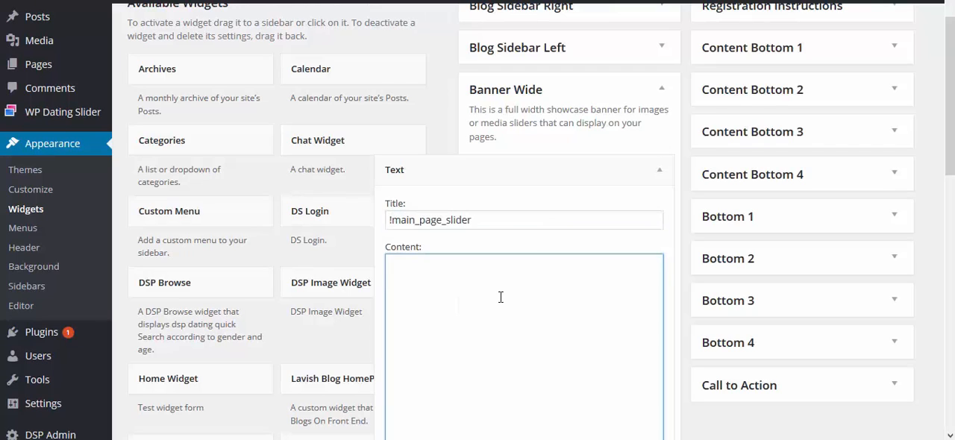
text([WPDating_slider id=27])
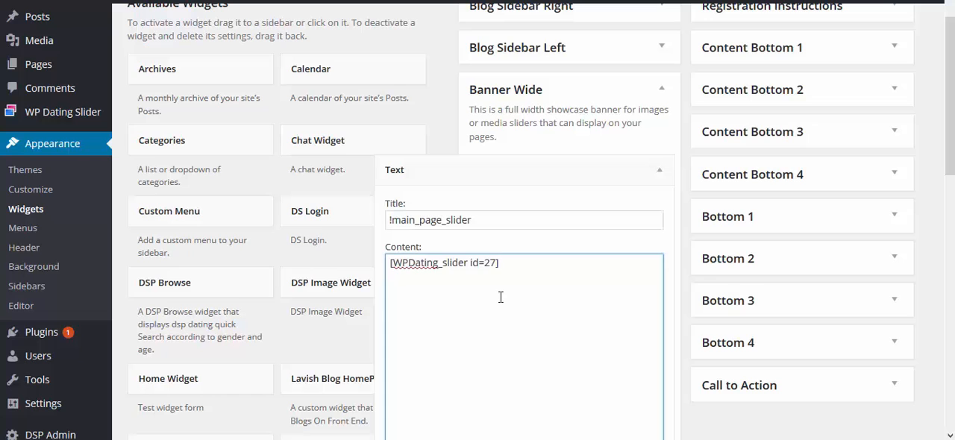
Save the !main_page_slider Text widget in the Banner Wide area and collapse the widget
scroll(523, 291, down, 2)
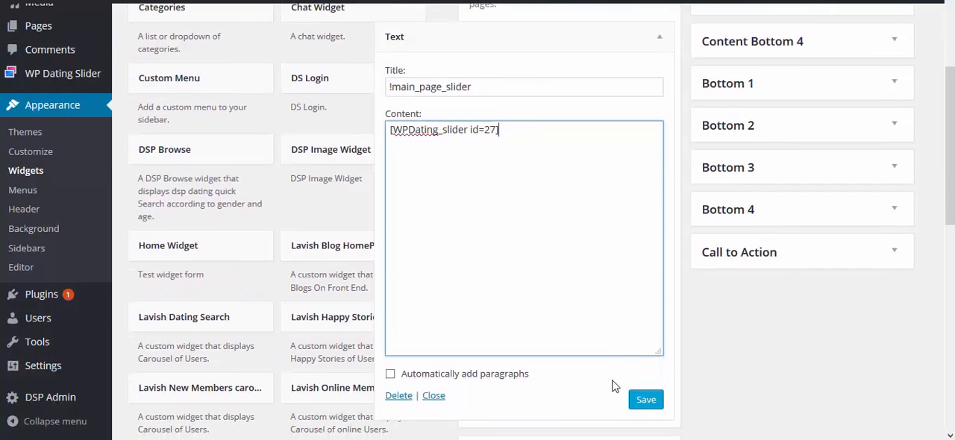
click(645, 399)
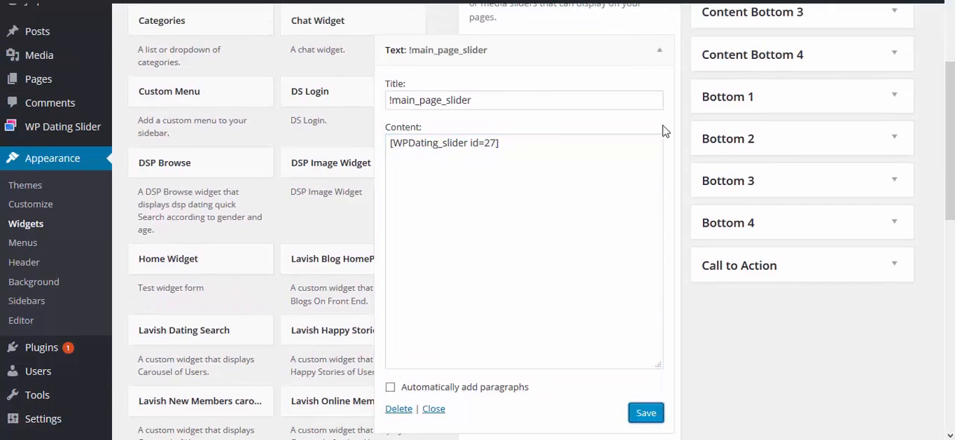
click(657, 52)
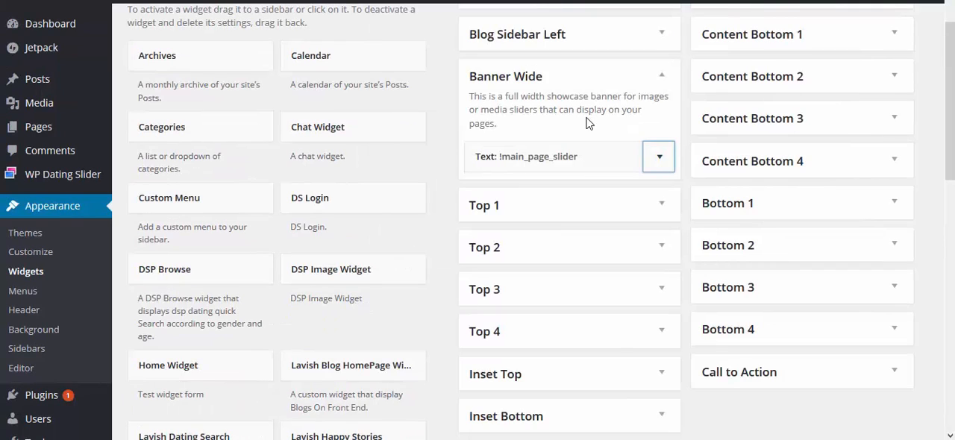
Add the Lavish Dating Search widget to Banner Wide with an empty title, save it and collapse the area
scroll(587, 123, down, 1)
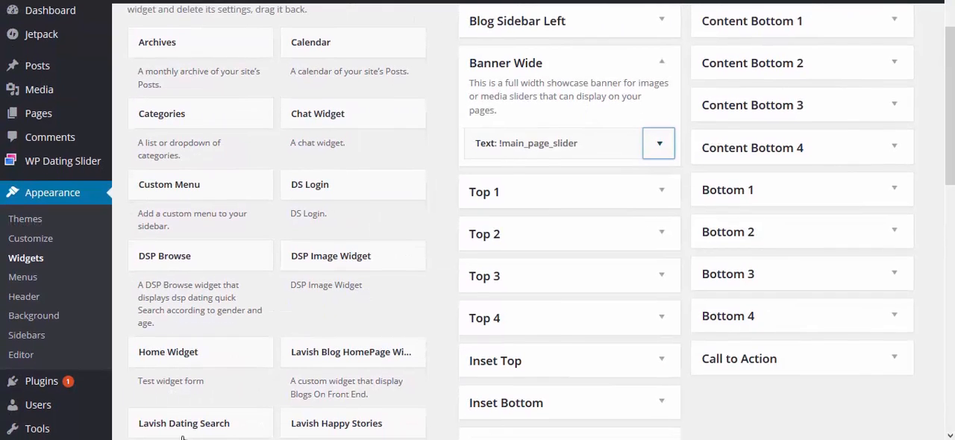
drag(189, 432, 553, 94)
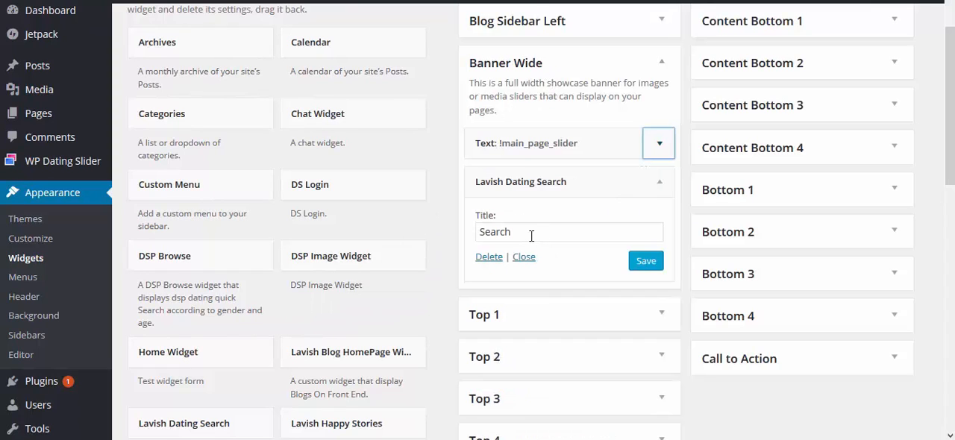
click(531, 236)
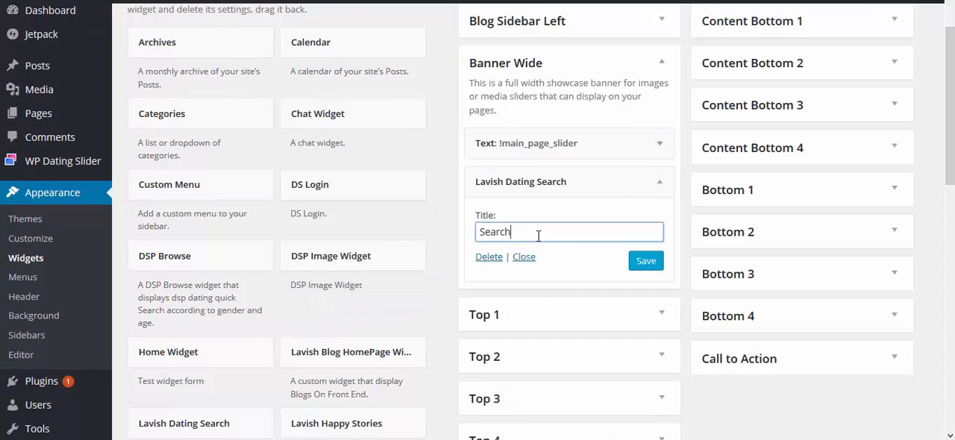
double_click(495, 233)
key(BackSpace)
click(644, 261)
click(661, 185)
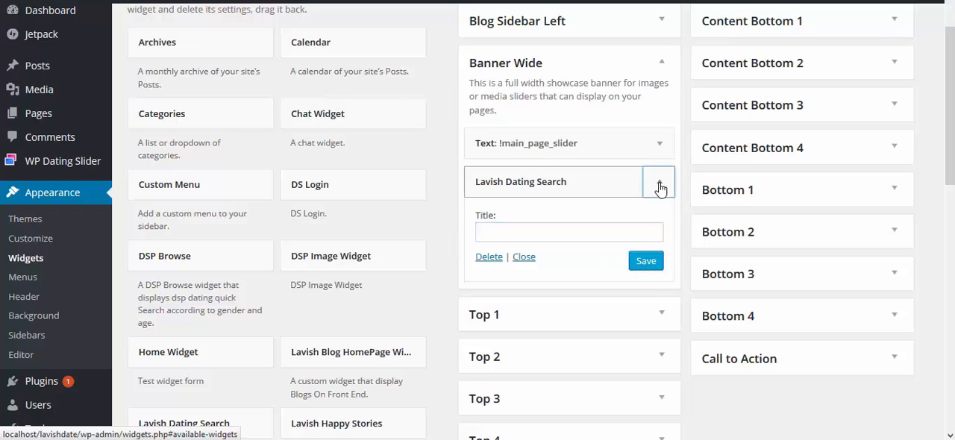
click(664, 66)
Add a Text widget titled !Frontpagetop1 to the Top 1 widget area
click(661, 109)
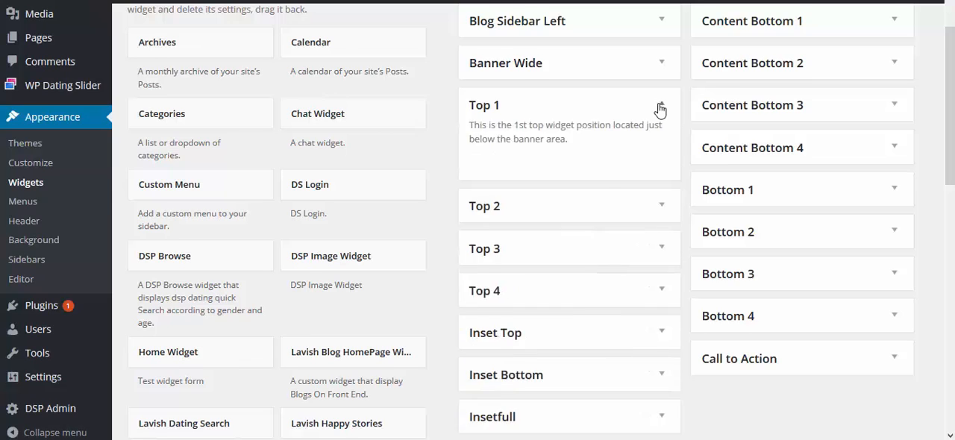
scroll(611, 180, down, 1)
scroll(610, 180, down, 6)
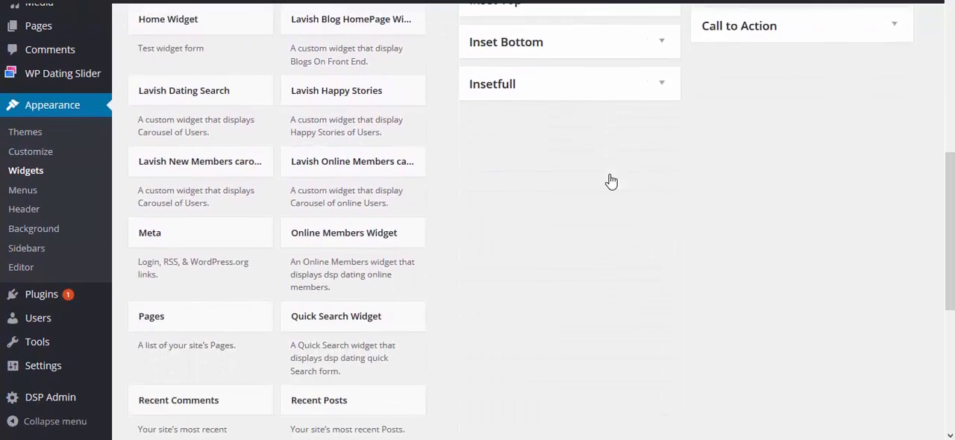
click(461, 212)
text(!Frontpagetop1)
Fill the Top 1 Text widget with the centered 10000+ Members HTML block with check icon and Lorem Ipsum paragraph, and save it
click(493, 276)
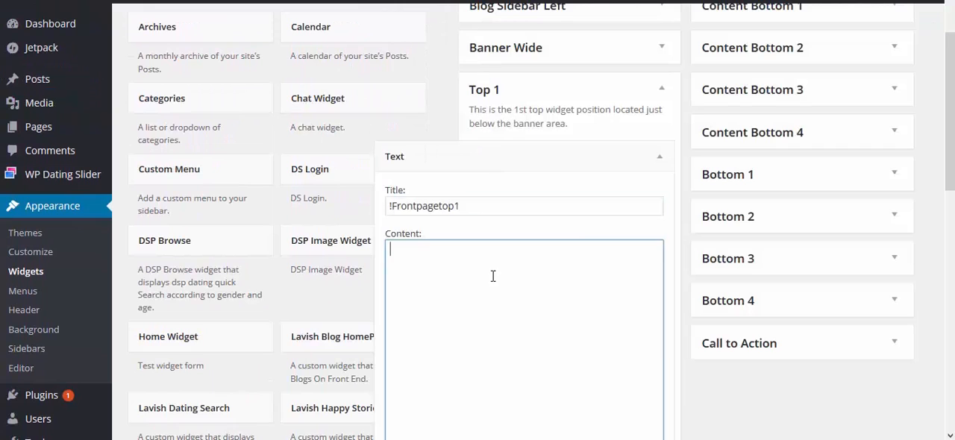
text(<div style="text-align:center;"> <i class="la_icons fa fa-check"></i><br/> <h4>10000+ Members</h4> <p>Lorem Ipsum is simply dummy text of the printing and typesetting industry. Lorem Ipsum has been the industry's standard dummy text ever since the 1500s, when an unknown printer took a galley of type and scrambled it to make a type specimen book.</p> </div>)
scroll(565, 293, down, 2)
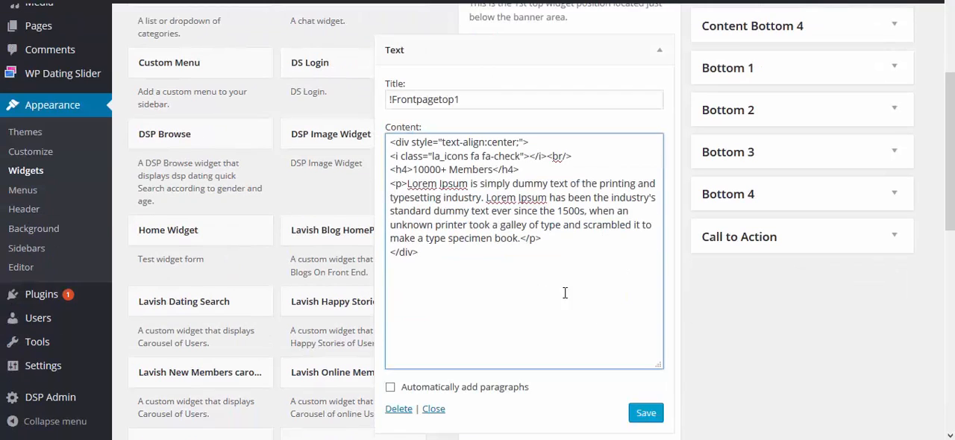
click(645, 414)
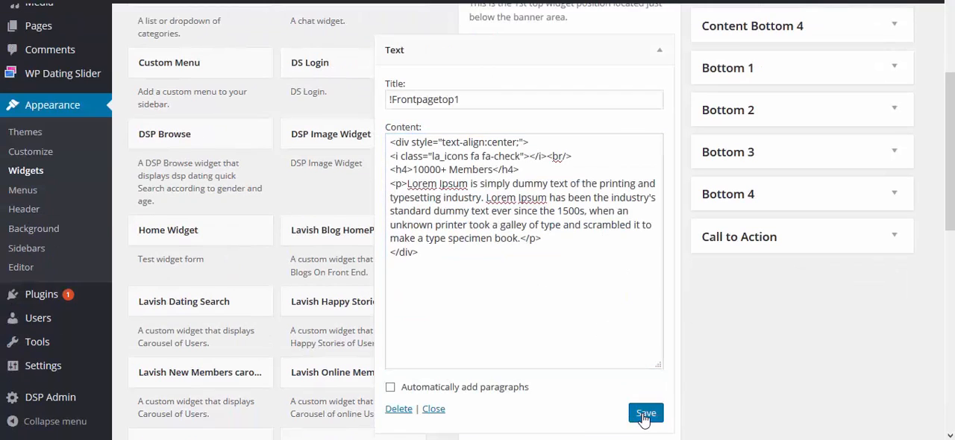
click(662, 54)
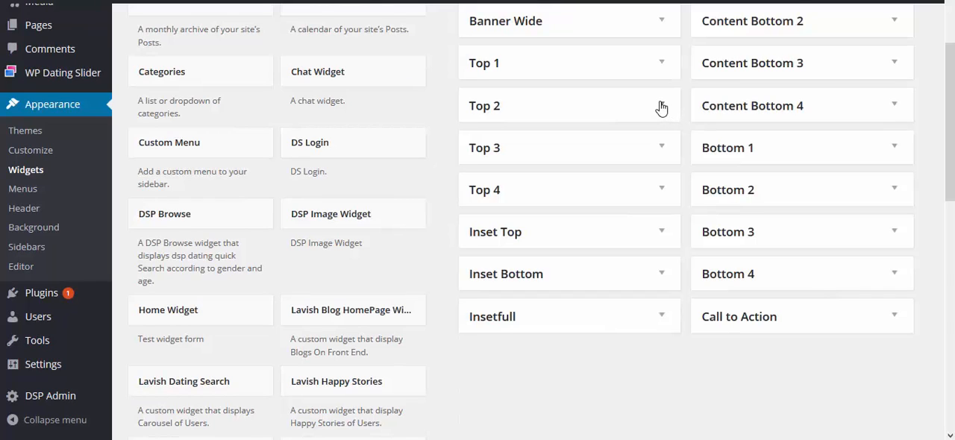
Add a Text widget titled !frontpagetop2 with the centered 10000+ Members HTML block to Top 2, save it and collapse the area
click(661, 108)
text(!frontpagetop2)
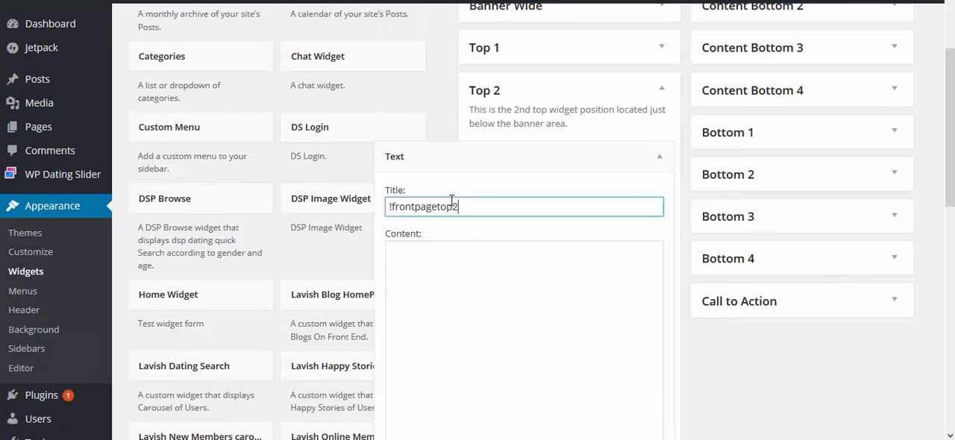
click(478, 289)
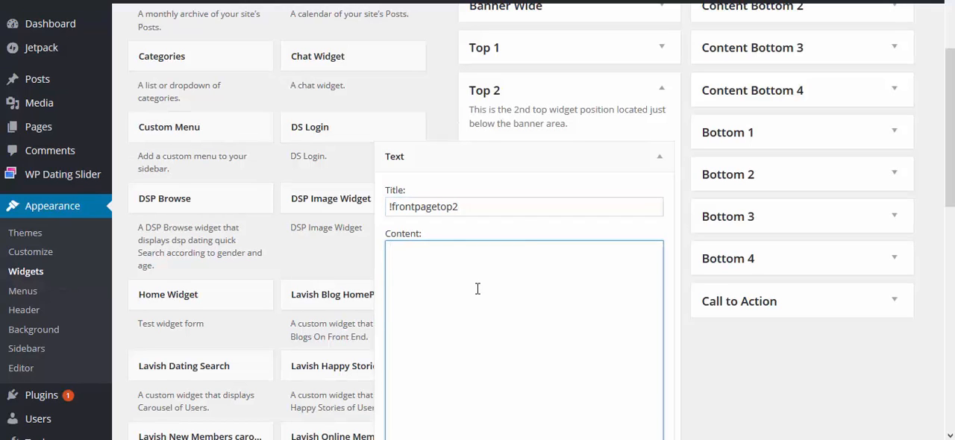
text(<div style="text-align:center;"> <i class="la_icons fa fa-check"></i><br/> <h4>10000+ Members</h4> <p>Lorem Ipsum is simply dummy text of the printing and typesetting industry. Lorem Ipsum has been the industry's standard dummy text ever since the 1500s, when an unknown printer took a galley of type and scrambled it to make a type specimen book. </p> </div>)
scroll(597, 320, down, 2)
click(644, 378)
scroll(615, 175, up, 1)
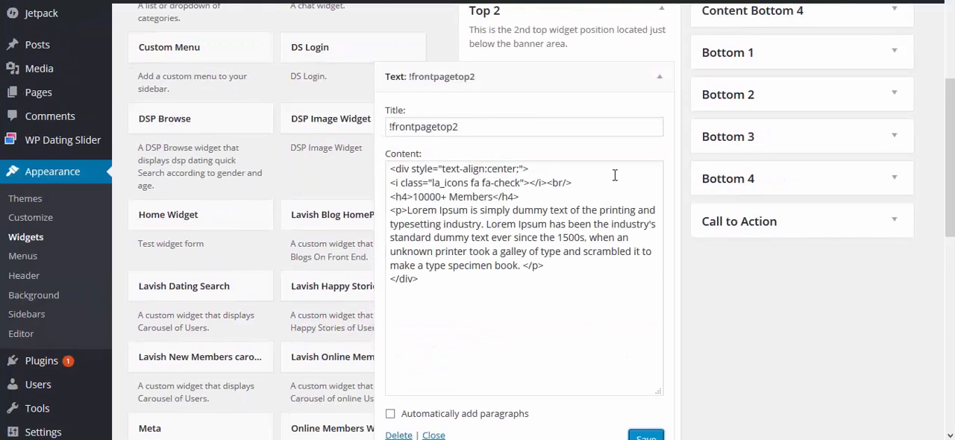
scroll(615, 175, up, 1)
click(661, 128)
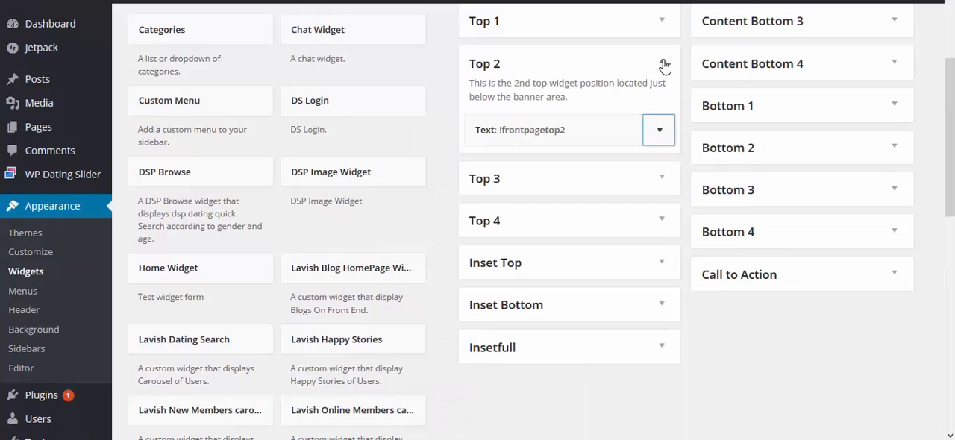
click(662, 62)
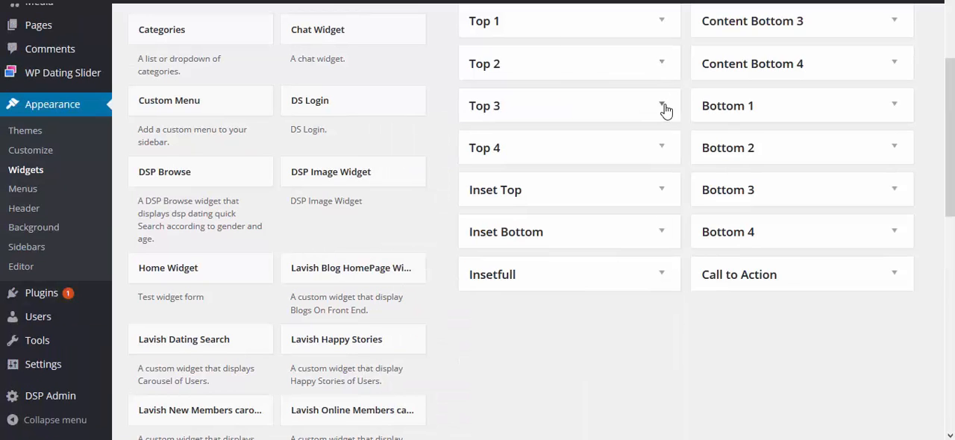
Add a Text widget titled !frontpagetop3 to the Top 3 widget area
click(662, 106)
scroll(563, 189, down, 3)
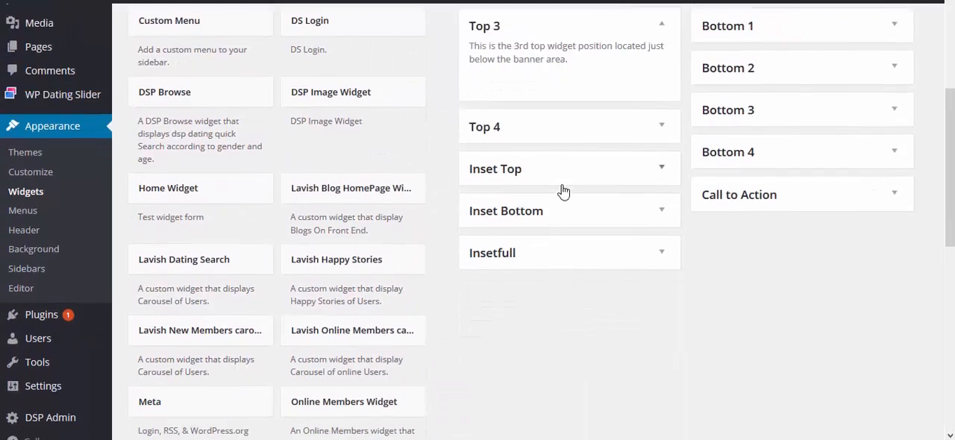
scroll(556, 246, down, 6)
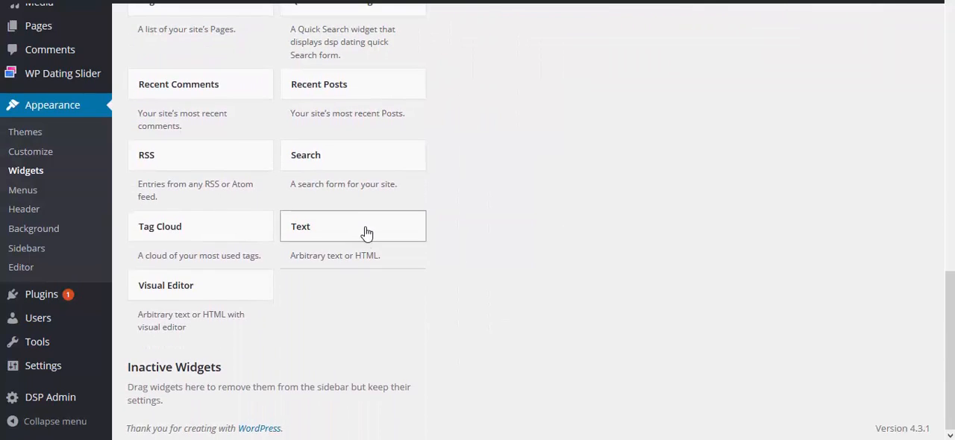
drag(366, 234, 500, 217)
click(500, 206)
text(!frontpagetop3)
Paste the centered 10000+ Members HTML block into the Top 3 Text widget, save it and collapse the area
click(480, 291)
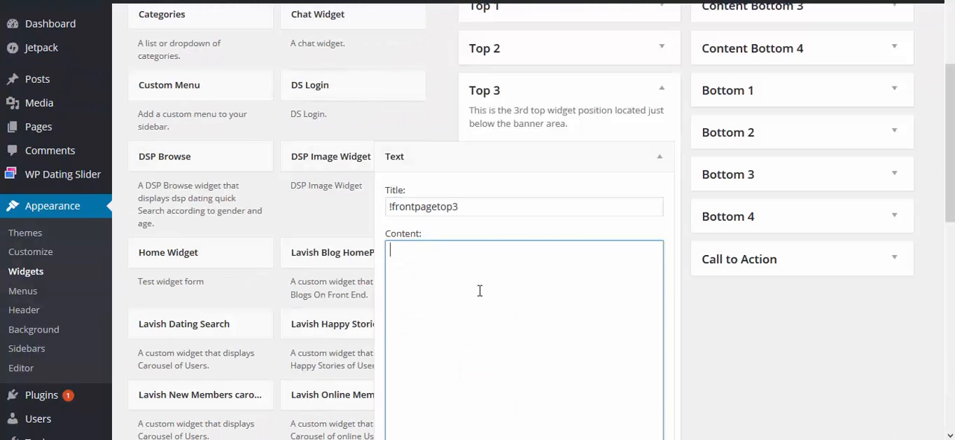
text(<div style="text-align:center;"> <i class="la_icons fa fa-check"></i><br/> <h4>10000+ Members</h4> <P>Lorem Ipsum is simply dummy text of the printing and typesetting industry. Lorem Ipsum has been the industry's standard dummy text ever since the 1500s, when an unknown printer took a galley of type and scrambled it to make a type specimen book.</p> </div>)
scroll(674, 397, down, 3)
click(645, 382)
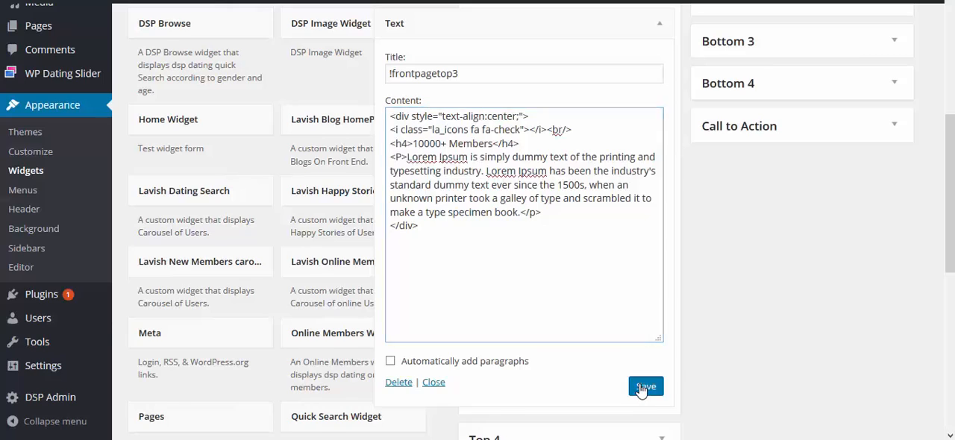
scroll(661, 71, up, 1)
click(661, 69)
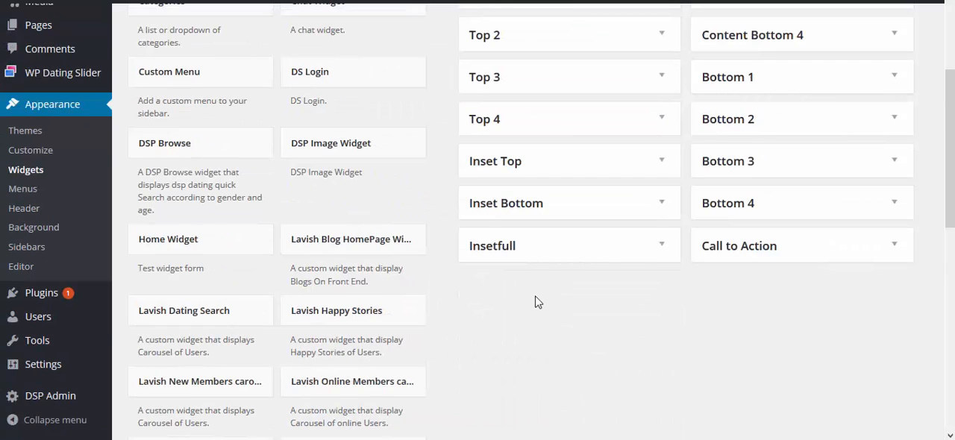
Add the Lavish Happy Stories widget to Inset Top with the title Happy Stories, save it and collapse the area
click(651, 162)
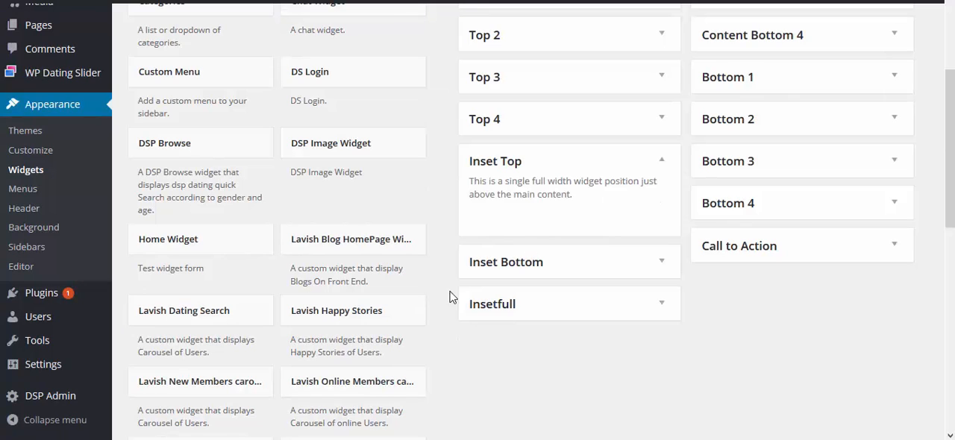
drag(401, 320, 546, 205)
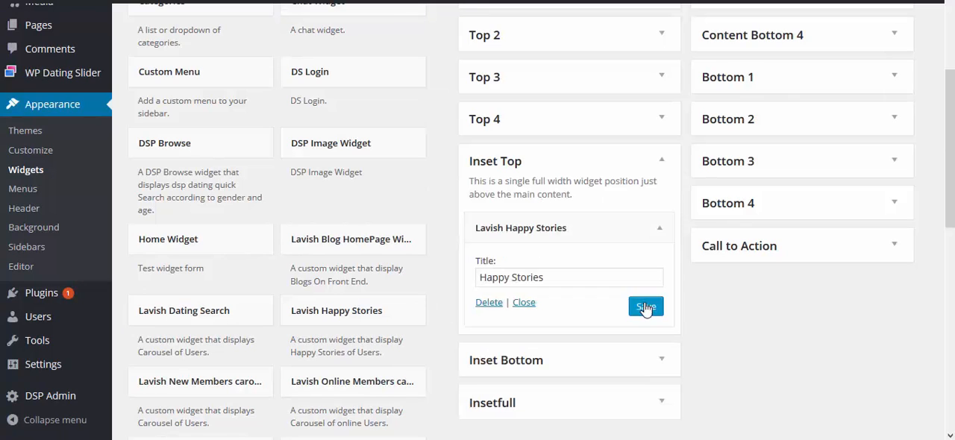
click(646, 306)
click(662, 165)
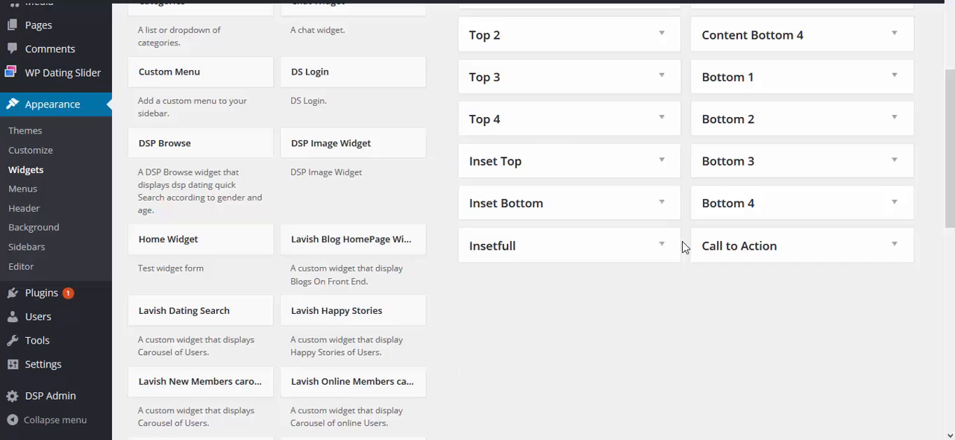
Add the Lavish Blog HomePage widget to the Inset Bottom area, save it and collapse the area
click(661, 204)
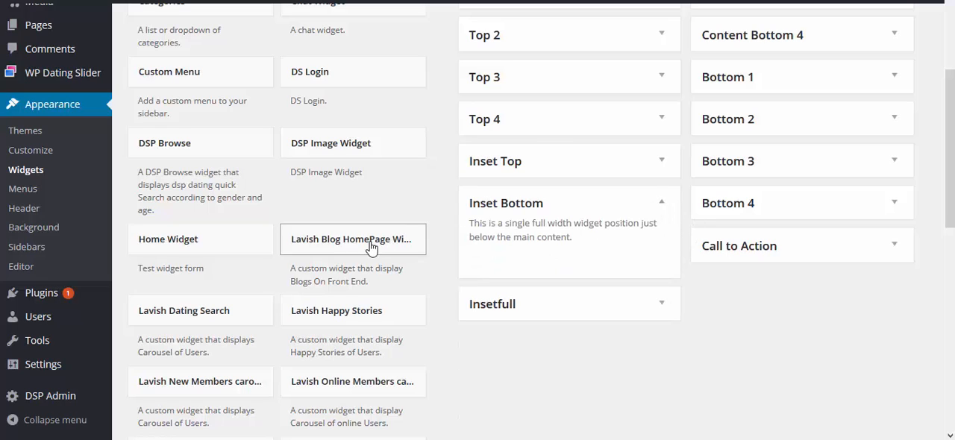
drag(369, 248, 532, 246)
click(643, 410)
click(664, 204)
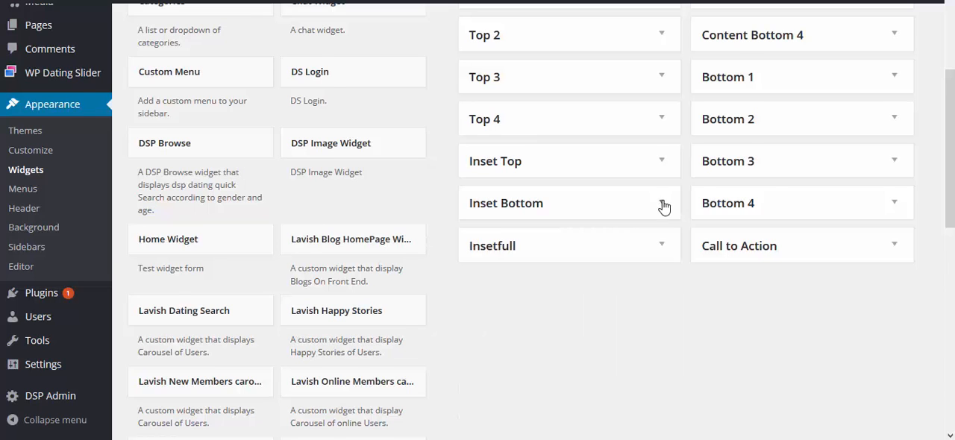
Add a Text widget titled !inset_full to the Insetfull widget area
scroll(664, 207, down, 1)
click(656, 196)
scroll(587, 331, down, 2)
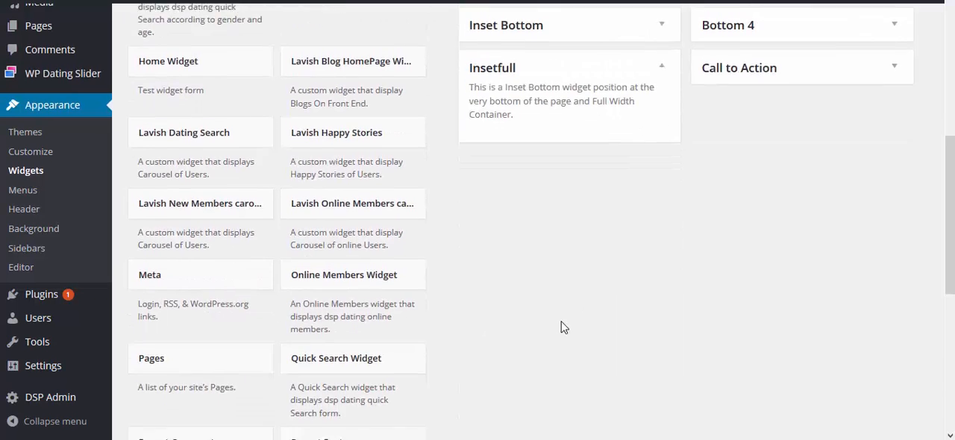
scroll(552, 329, down, 5)
click(321, 128)
click(388, 399)
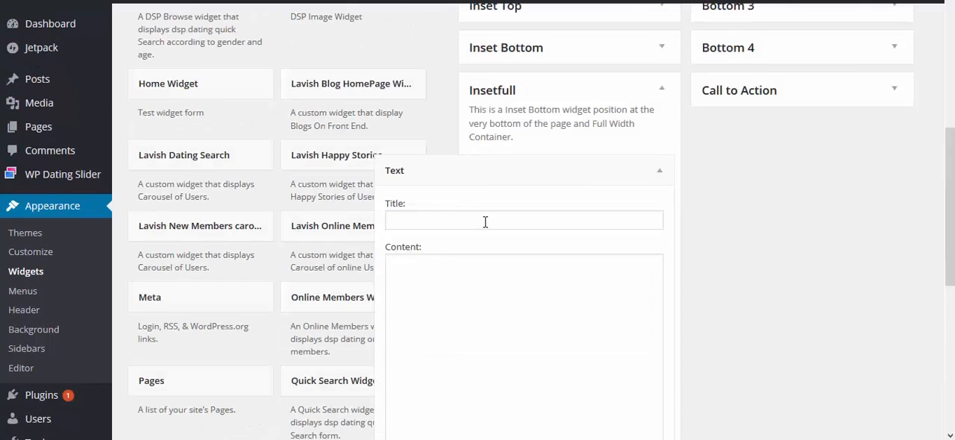
click(485, 222)
text(!inset_full)
Fill the Insetfull Text widget with the dating_banner.jpg image tag at width:100% and height:auto, save it and collapse the widget
click(473, 283)
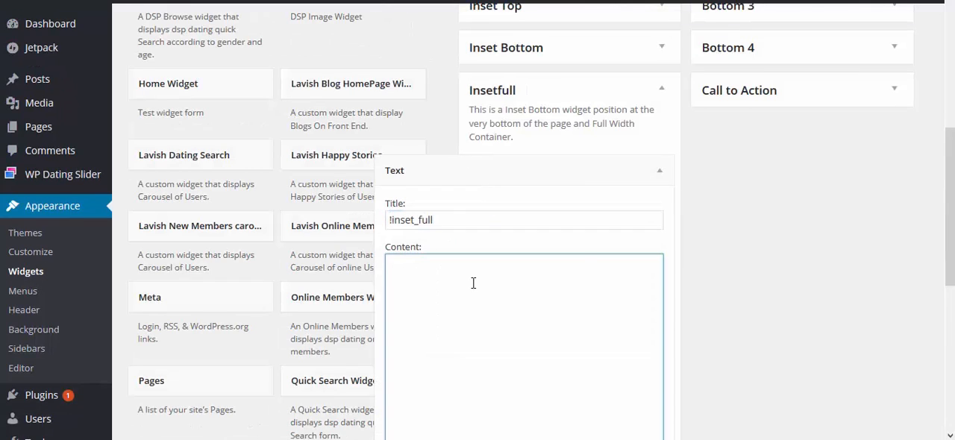
text(<img src="http://themecheck.proshore.be/lavishdate/wp-content/uploads/dating_banner.jpg" title="dating_banner"style="width:100%; height:auto;"/>)
scroll(533, 310, down, 2)
scroll(624, 254, up, 1)
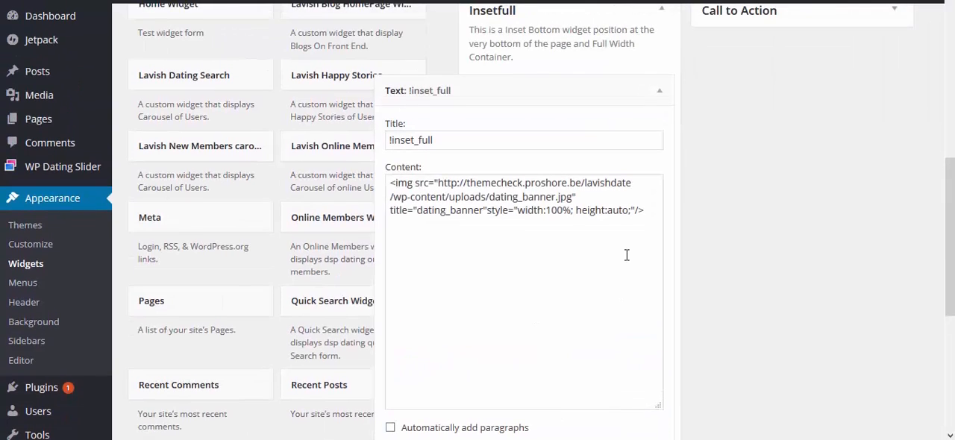
click(664, 83)
Add a Text widget titled Registration Instructions to the Registration Instructions widget area
scroll(914, 69, up, 6)
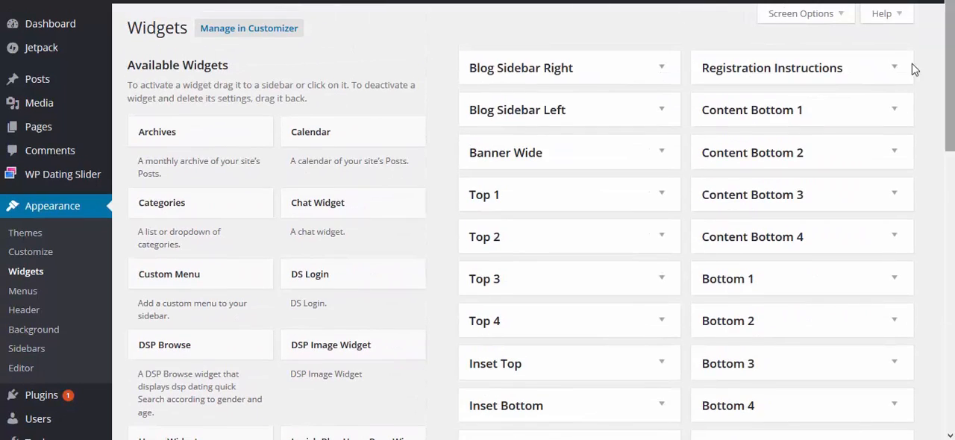
click(895, 67)
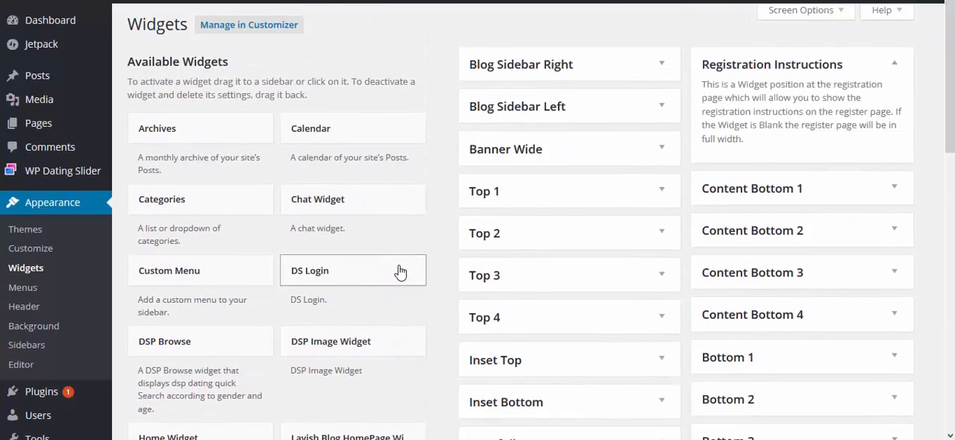
scroll(401, 271, down, 3)
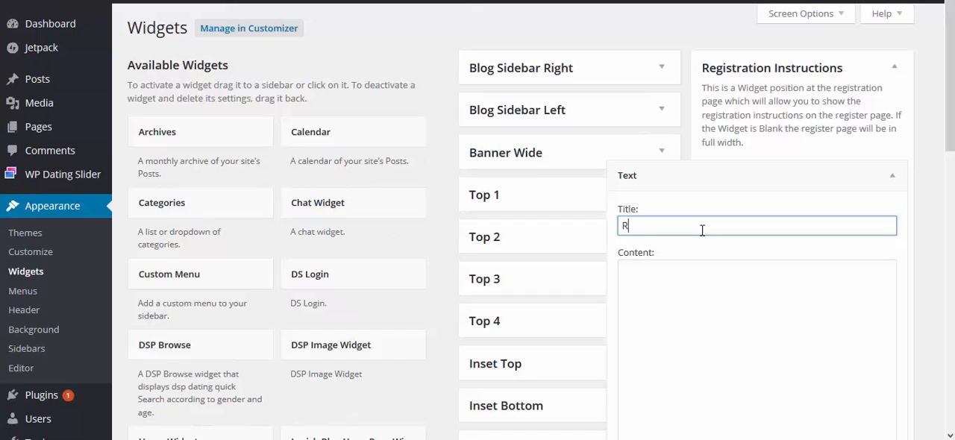
text(tration Instructions)
Fill the Registration Instructions Text widget with the paragraph describing the registration page widget position, save it and collapse the widget
click(694, 263)
text(This is a Widget Position at the registration page which will allow you to show the registration instructions on the register page. If the Widget is Blank the register page will be in full width.)
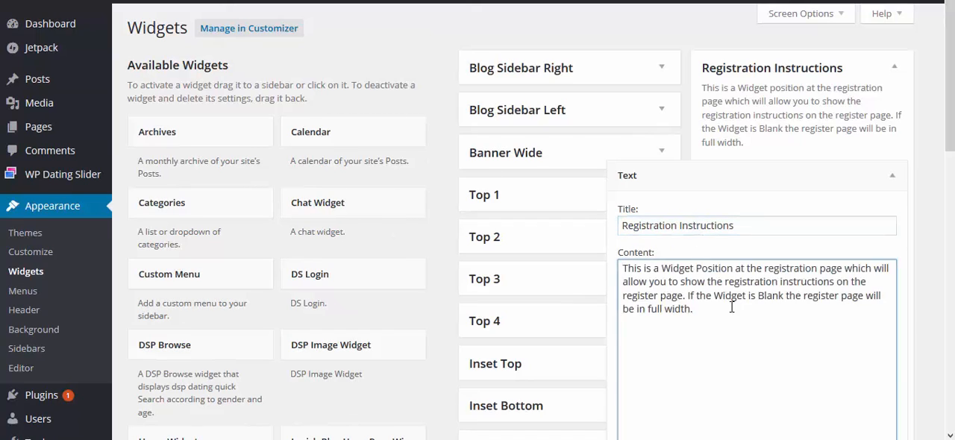
scroll(731, 306, down, 3)
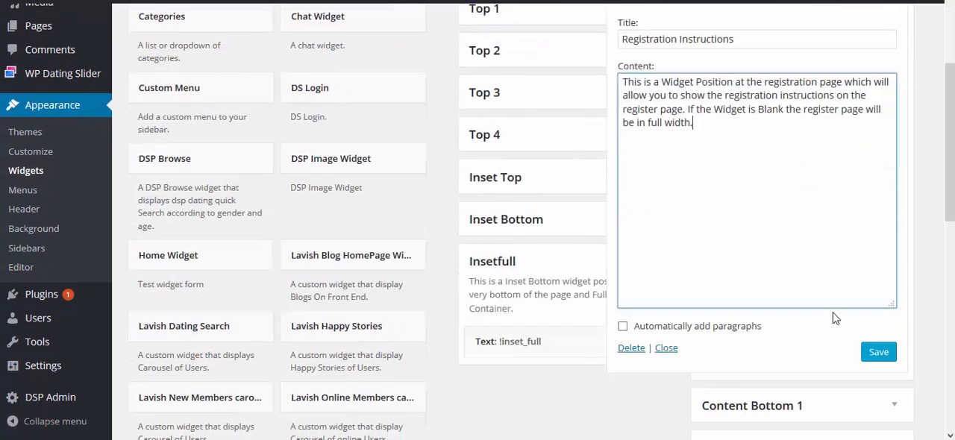
scroll(866, 336, up, 1)
click(895, 122)
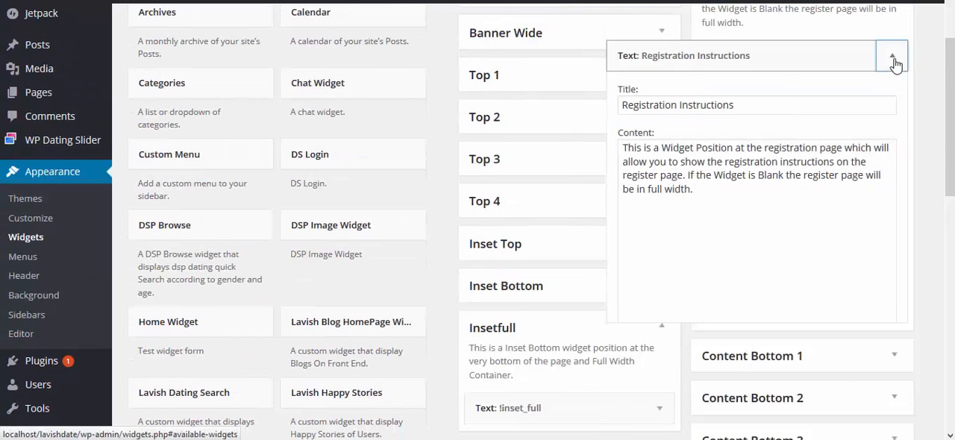
Add the Lavish Online Members carousel widget to Content Bottom 1 with the title Online Members and collapse the area
click(896, 31)
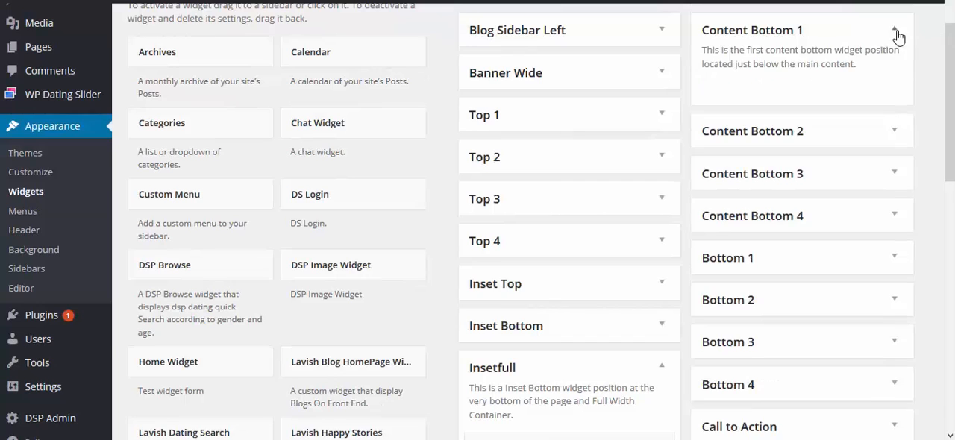
scroll(661, 150, down, 3)
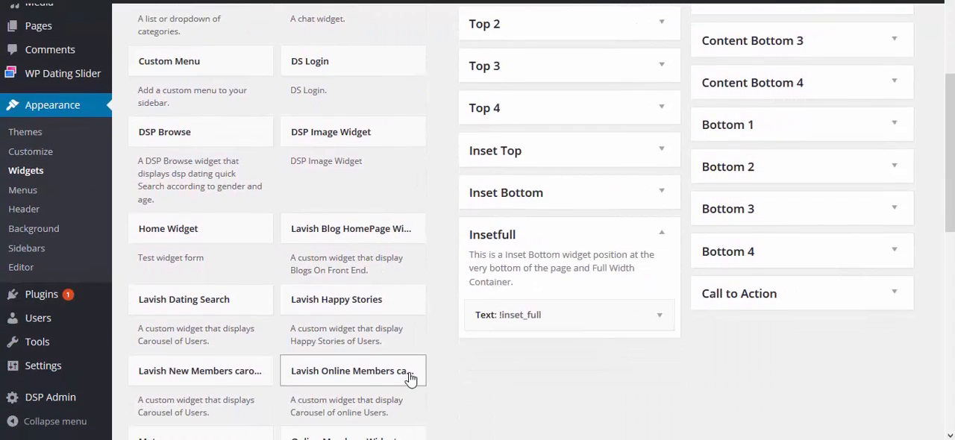
click(412, 375)
scroll(358, 359, down, 1)
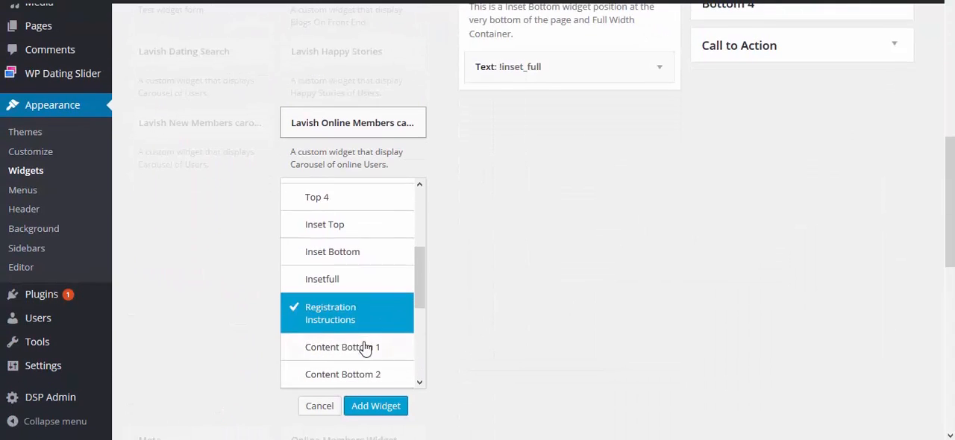
click(363, 345)
click(375, 406)
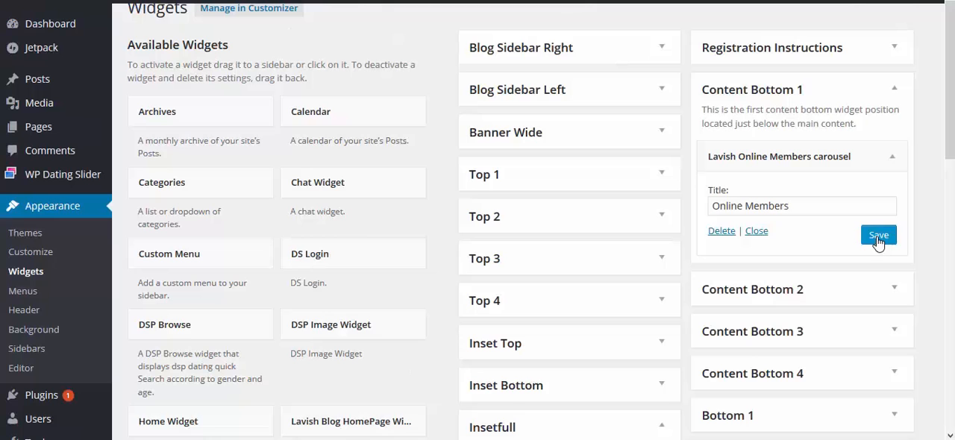
click(893, 91)
Add a Text widget titled About Us to the Bottom 1 widget area
scroll(646, 240, down, 2)
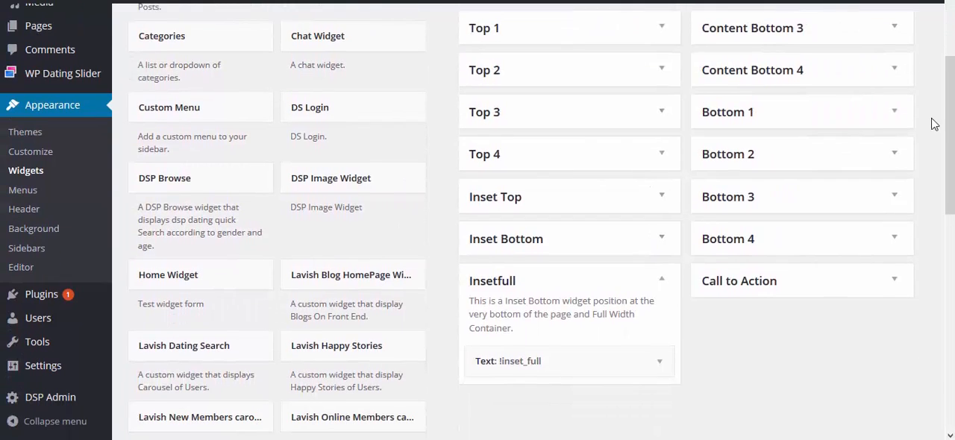
click(895, 111)
scroll(480, 234, down, 4)
scroll(451, 300, down, 2)
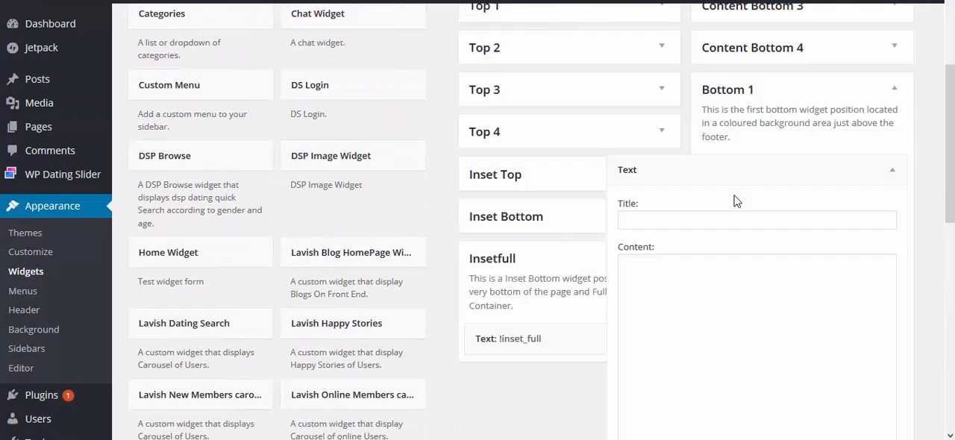
click(712, 217)
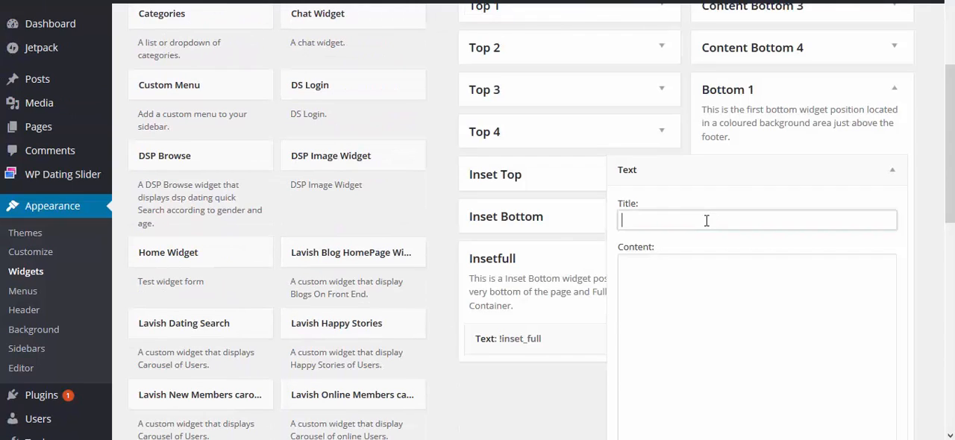
text(About Us)
Fill the About Us widget with the HTML short description and bottom_widget_social contact list, save it and collapse the widget
click(717, 288)
key(ctrl+v)
scroll(716, 288, down, 3)
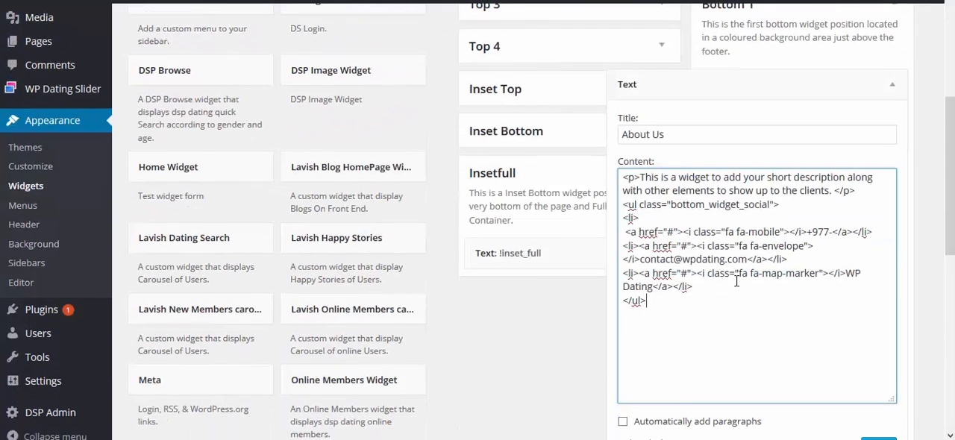
scroll(852, 247, up, 1)
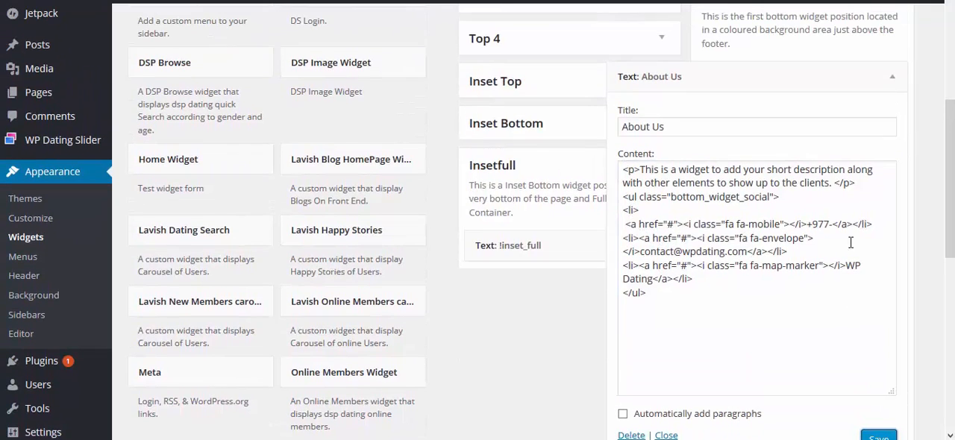
click(893, 78)
Add the Recent Posts widget to the Bottom 4 area showing 5 posts, save it and collapse the widget
scroll(841, 318, down, 1)
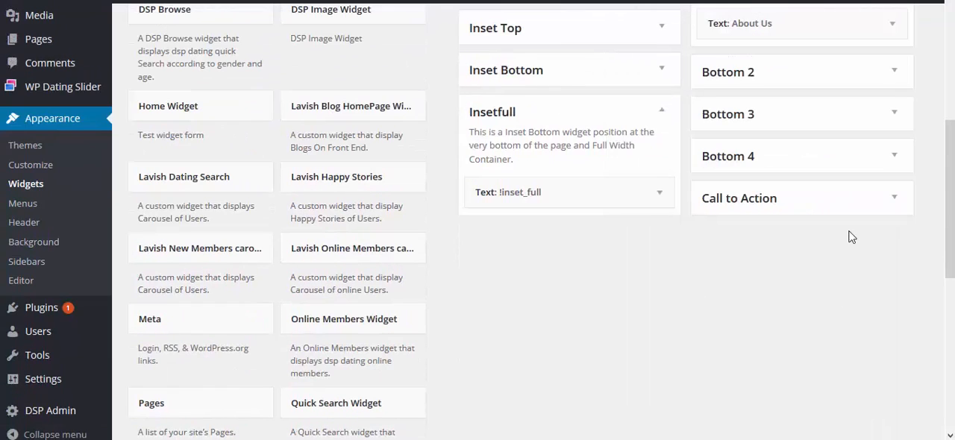
click(895, 158)
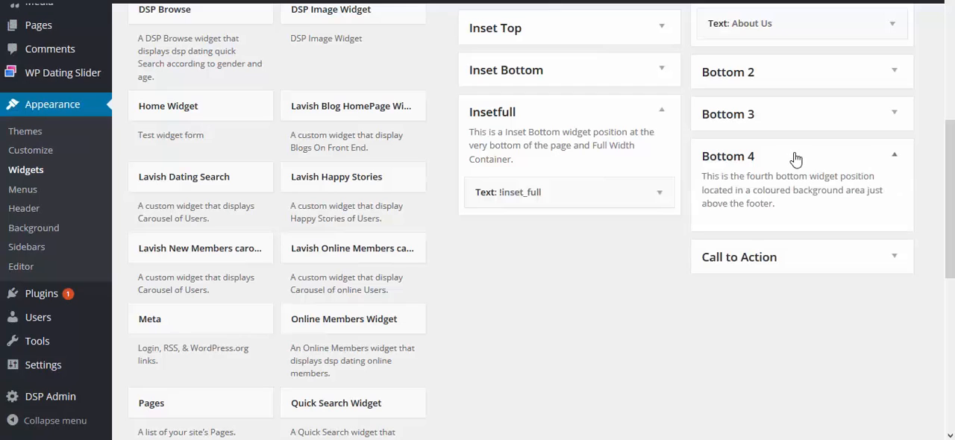
scroll(467, 366, down, 1)
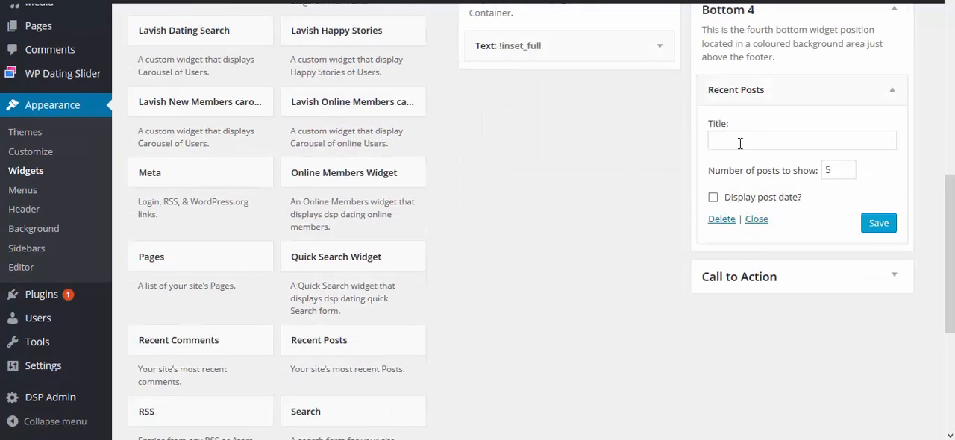
click(878, 223)
click(892, 89)
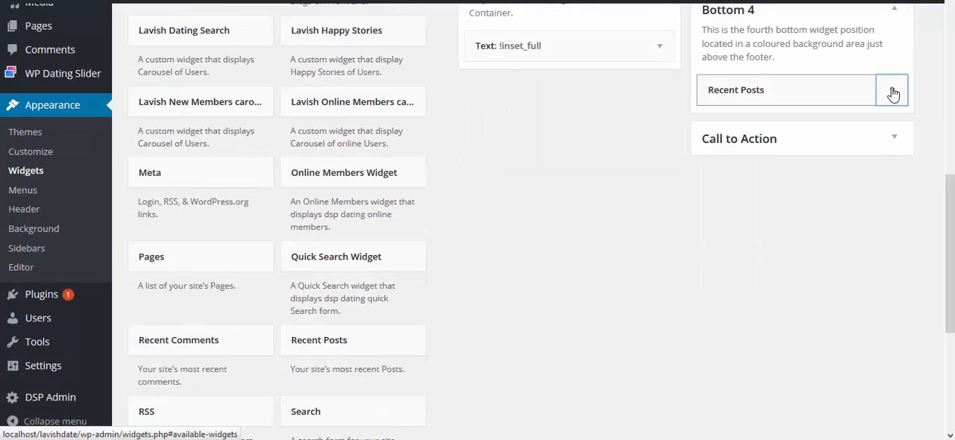
Add a Text widget titled !front_page_start_dating_today to the Call to Action area
click(896, 140)
scroll(537, 328, down, 3)
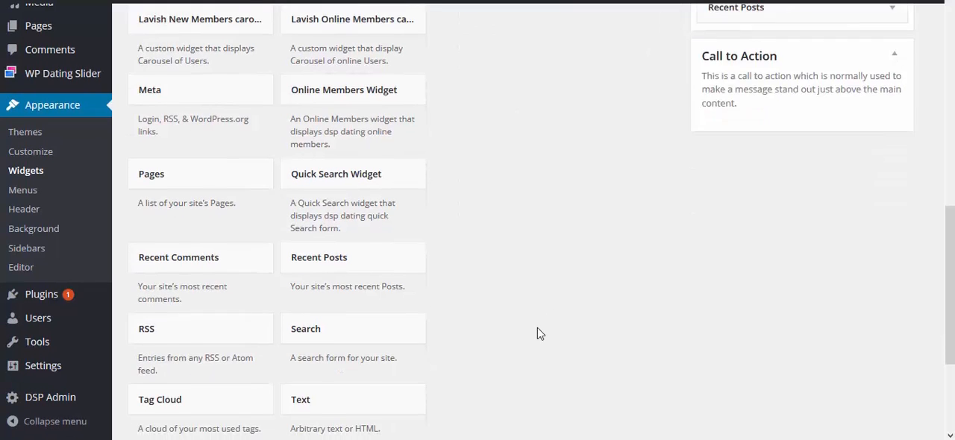
drag(406, 352, 736, 137)
click(736, 137)
text(!front_page_start_dating_today)
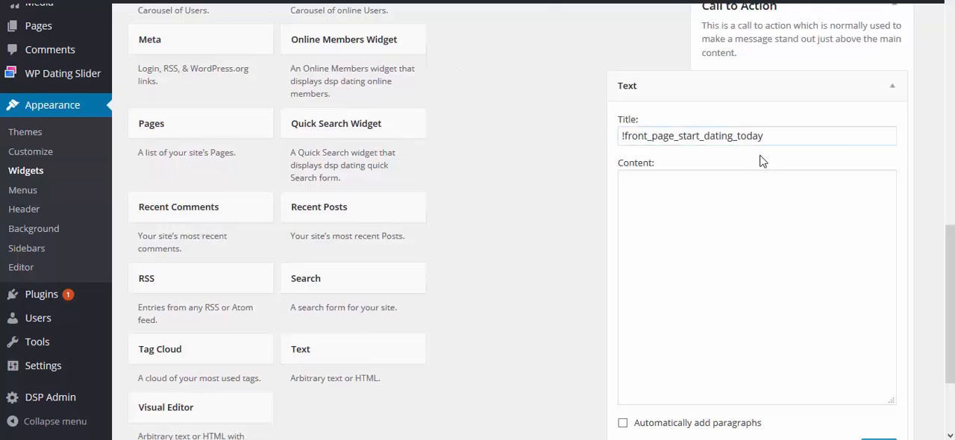
Fill the Call to Action Text widget with the centred Start Dating Today HTML and Get Started link, save it and collapse the widget
click(734, 183)
text(<div style="text-align:center;"> <h2 class="home_page_heading_big">Start Dating Today</h2> <h3>Join the Growing Dating Site</h3> <a href="#" class="btn">Get Started</a> </div>)
scroll(891, 390, down, 1)
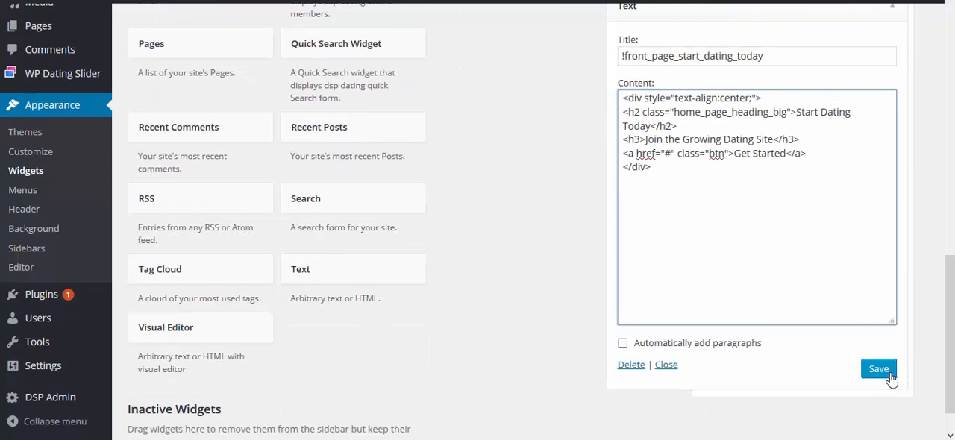
click(878, 366)
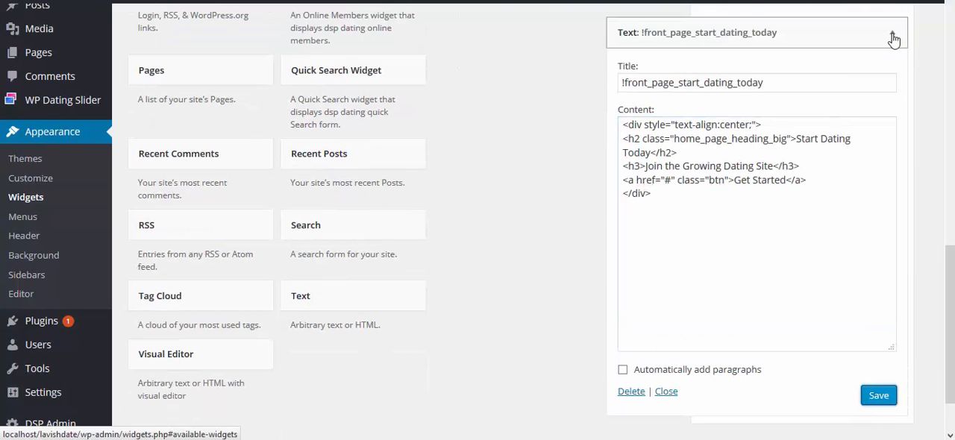
click(893, 39)
Add the Lavish New Members carousel widget titled New Members to the Call to Action area and save it
scroll(643, 205, up, 3)
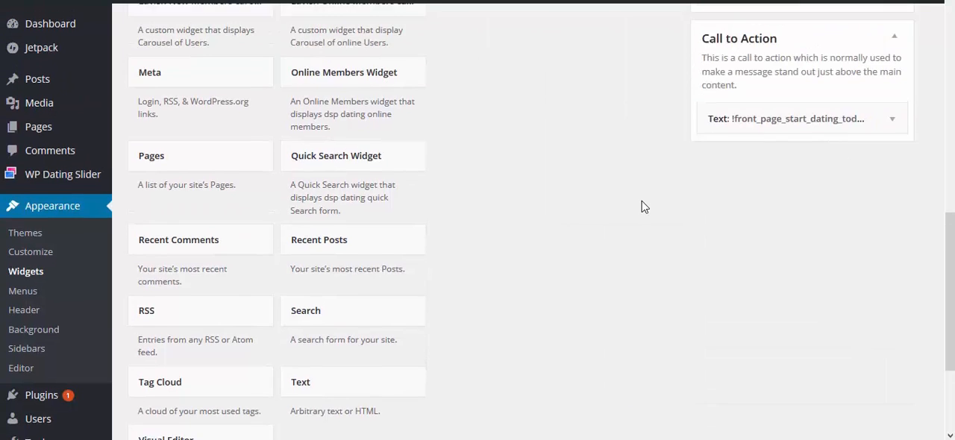
drag(244, 127, 800, 172)
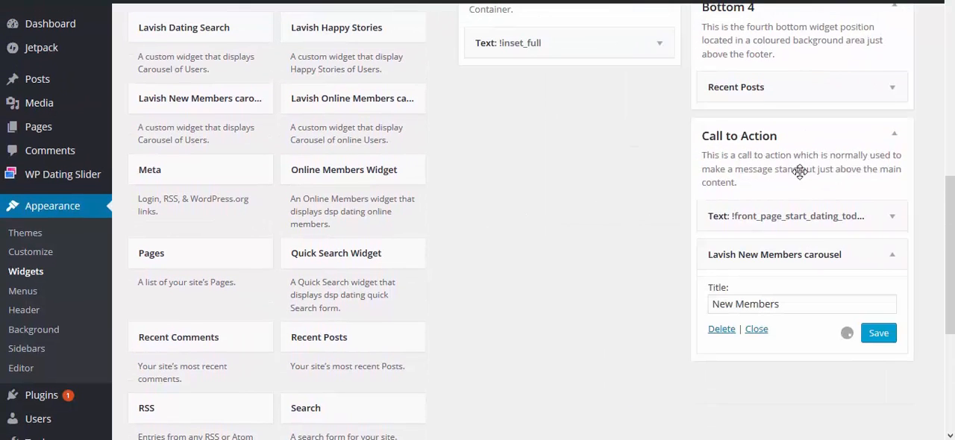
click(887, 336)
scroll(623, 279, down, 1)
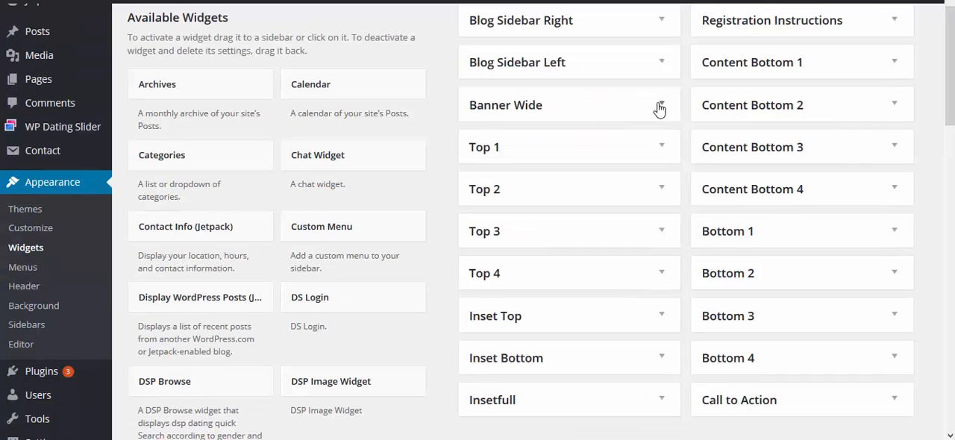
Review the visibility conditions of the !main_page_slider Text widget and the Lavish Dating Search widget in the Banner Wide area
click(660, 105)
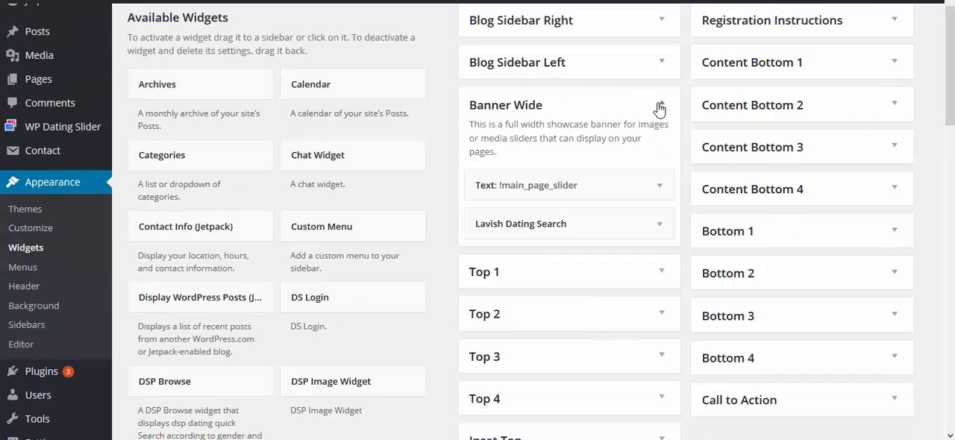
scroll(662, 149, down, 1)
click(664, 160)
scroll(642, 186, down, 2)
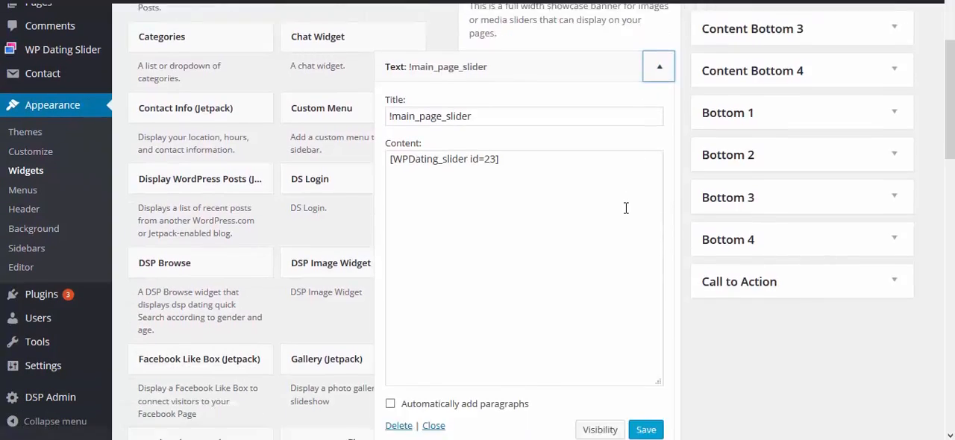
scroll(612, 299, down, 2)
click(600, 348)
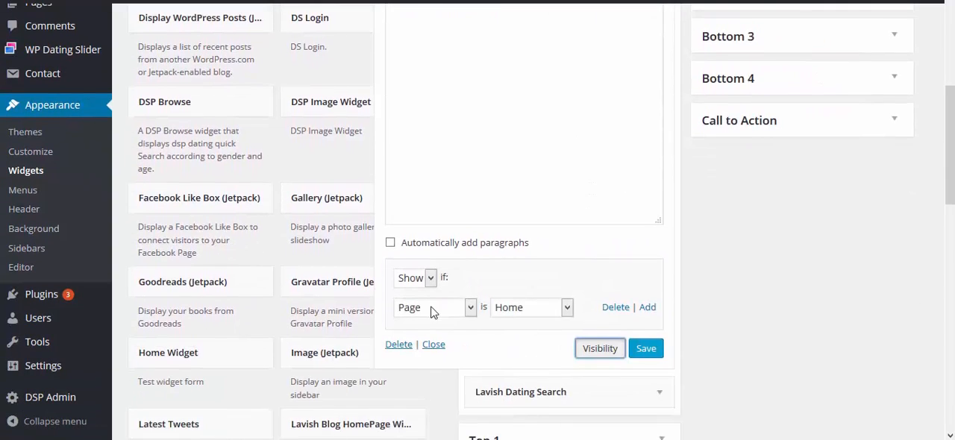
scroll(431, 312, up, 3)
click(659, 54)
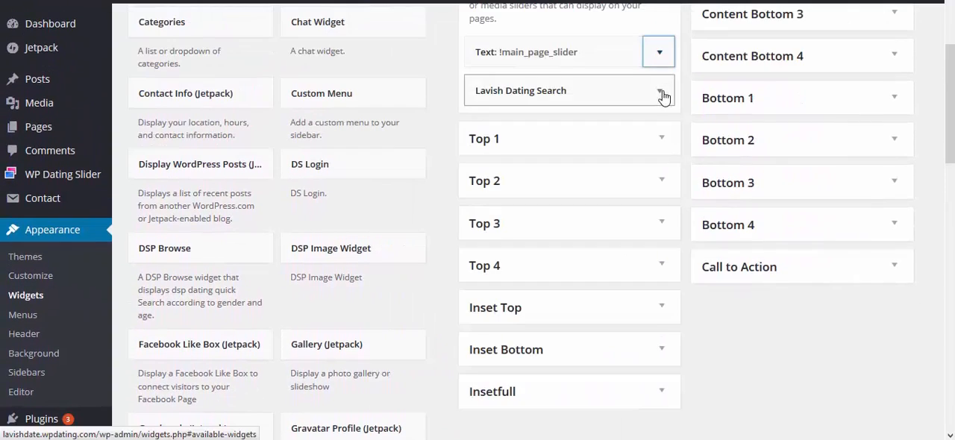
click(661, 93)
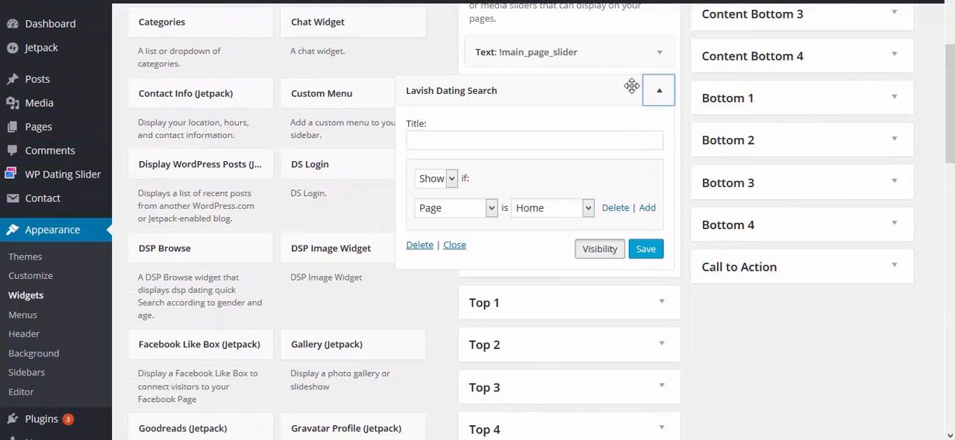
click(661, 95)
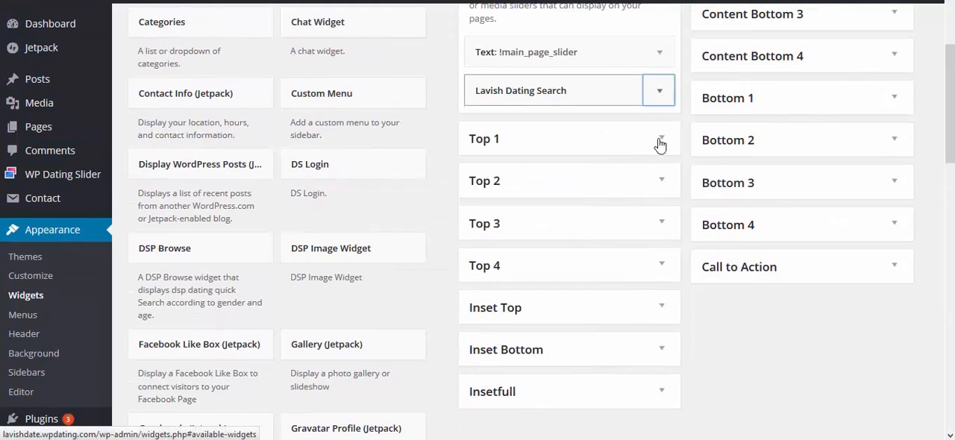
Review the content and visibility condition of the !Frontpagetop1 Text widget in the Top 1 area
click(661, 140)
scroll(661, 150, down, 1)
click(662, 168)
scroll(614, 228, down, 2)
scroll(615, 228, down, 4)
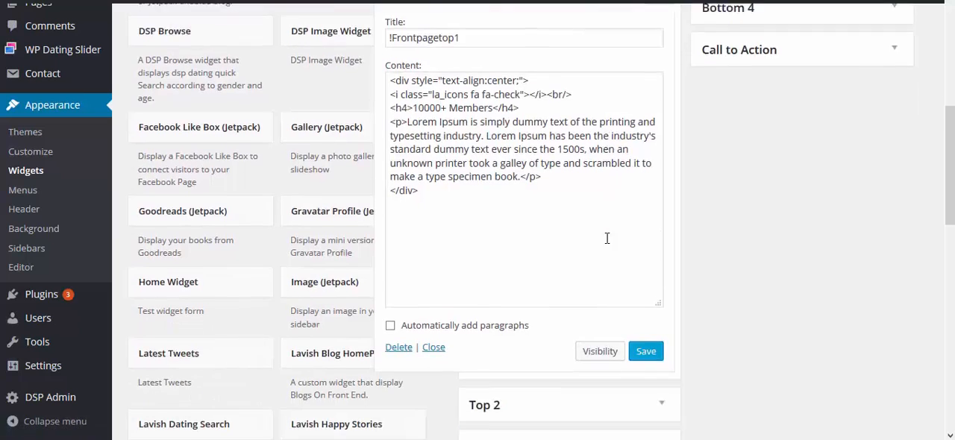
click(601, 318)
scroll(642, 153, up, 1)
scroll(643, 153, up, 1)
click(658, 33)
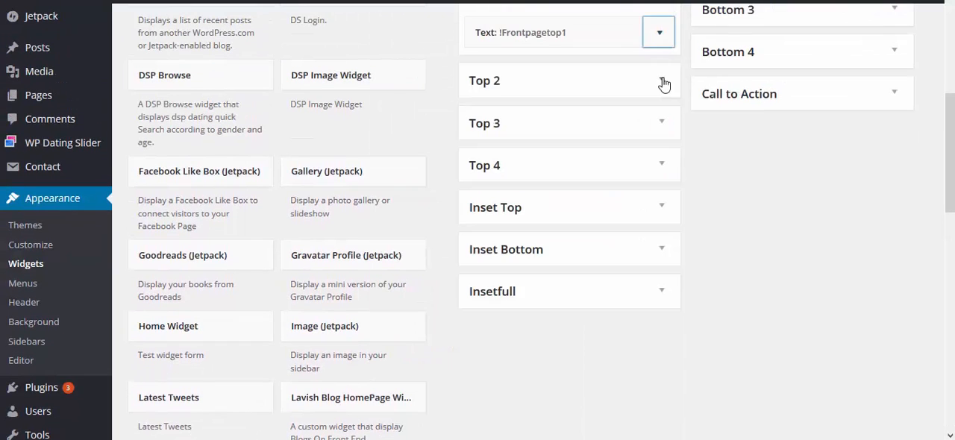
Review the content of the !frontpagetop2 Text widget in the Top 2 area and collapse it
click(664, 84)
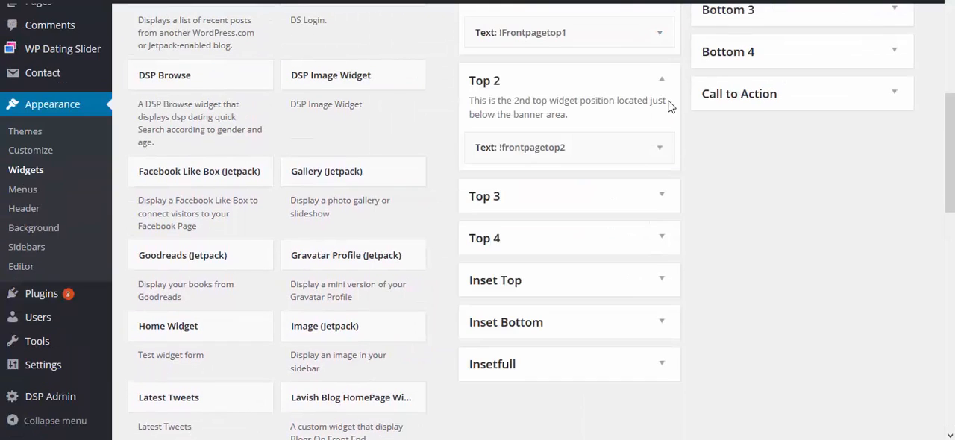
click(659, 147)
scroll(663, 178, down, 3)
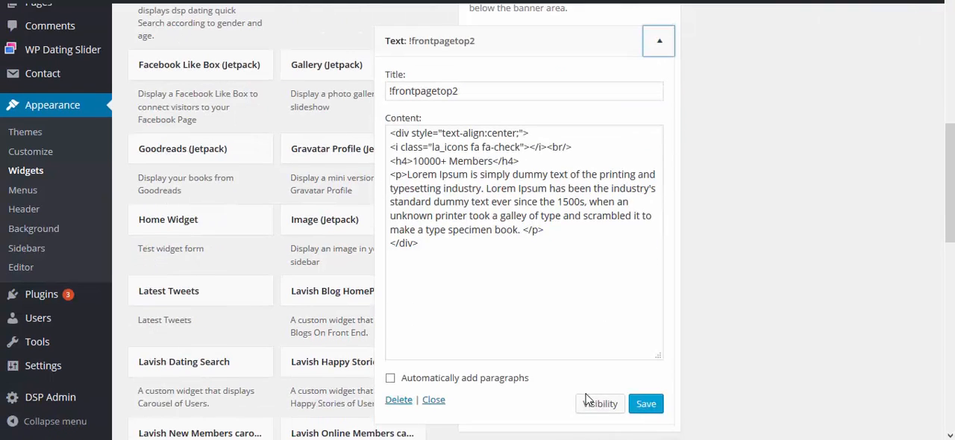
scroll(639, 169, up, 1)
scroll(649, 142, up, 1)
click(658, 121)
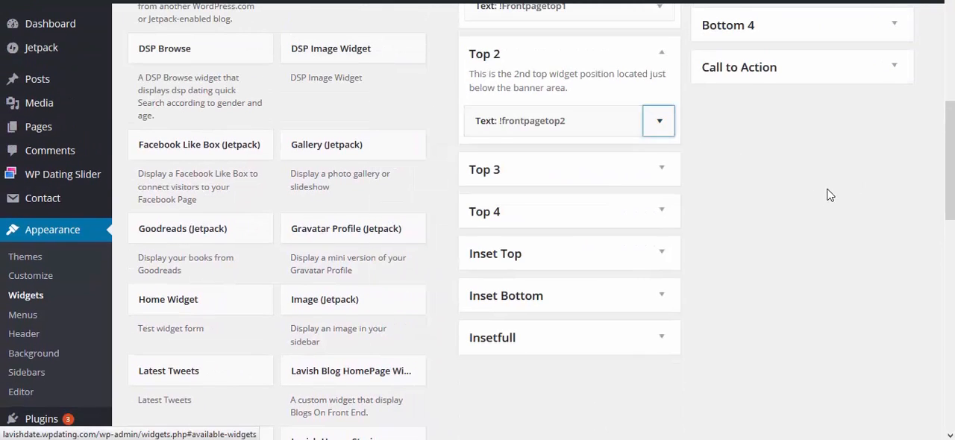
Review the Registration Instructions Text widget and its visibility options, and check which widget the Bottom 1 area holds
scroll(718, 199, up, 1)
scroll(720, 212, up, 1)
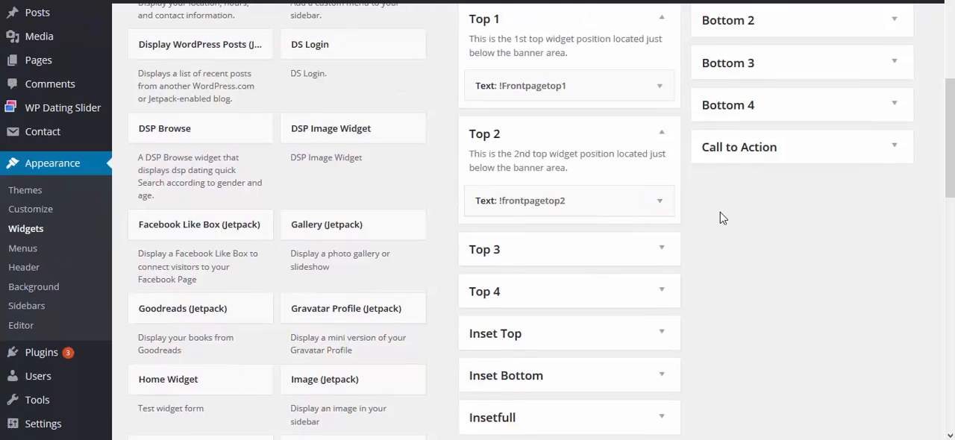
scroll(720, 216, up, 6)
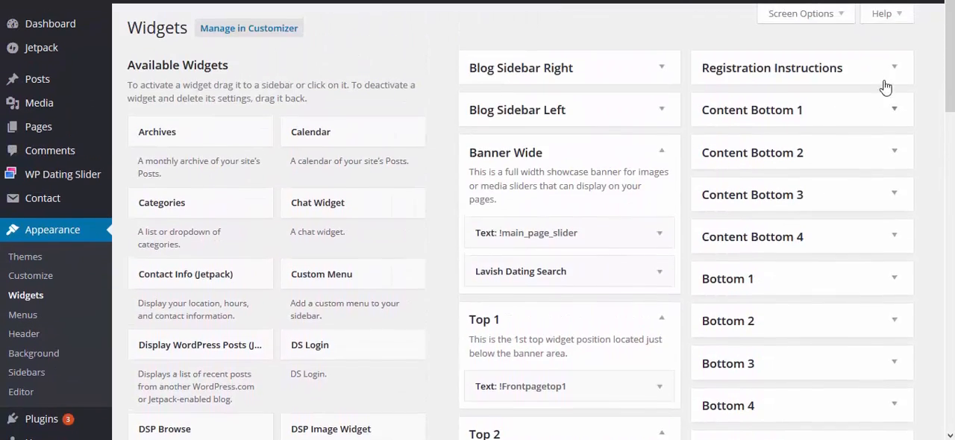
click(886, 83)
scroll(858, 104, down, 1)
click(834, 120)
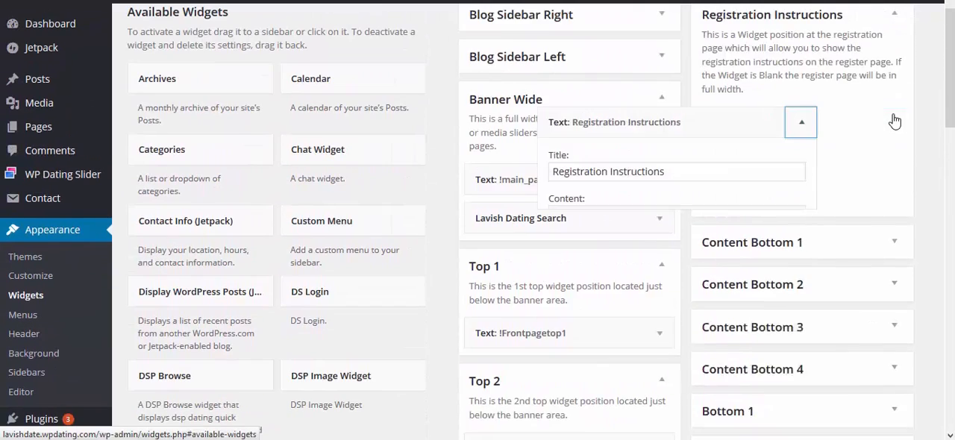
scroll(826, 190, down, 4)
scroll(821, 202, down, 2)
click(730, 298)
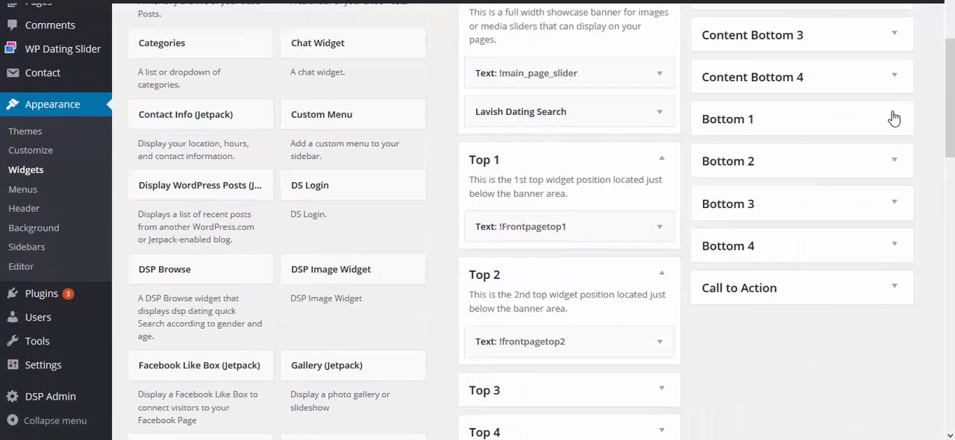
click(895, 118)
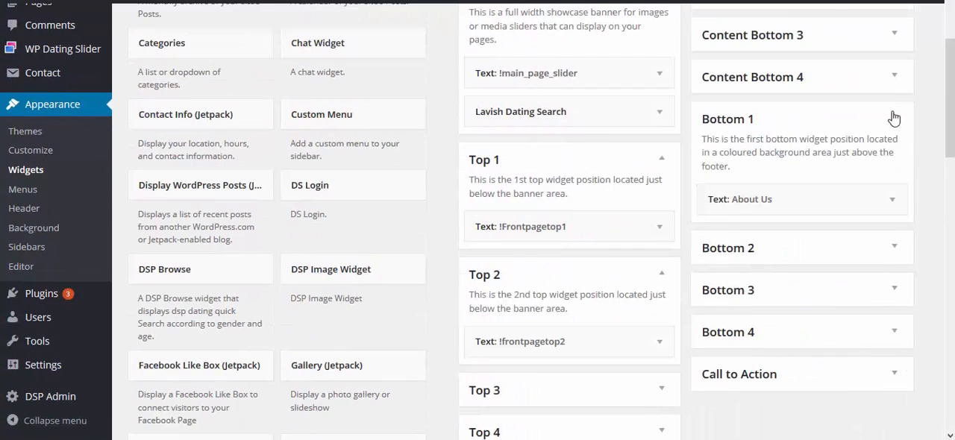
click(898, 119)
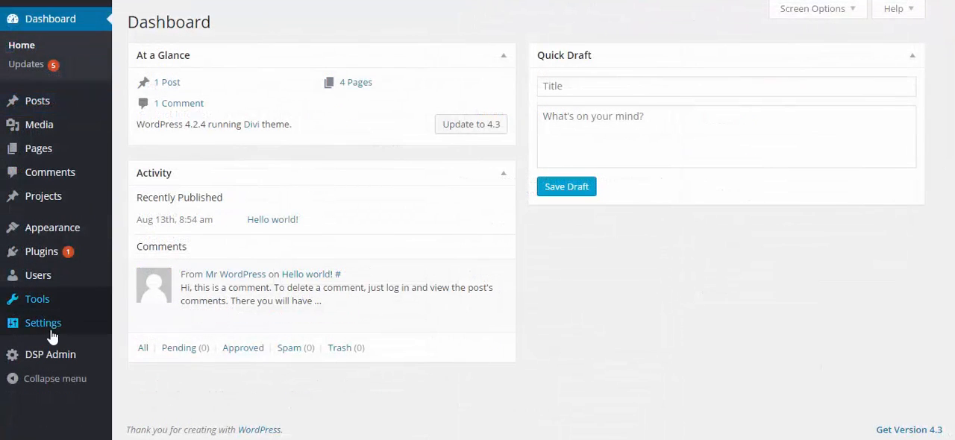
mouse_move(75, 332)
click(164, 377)
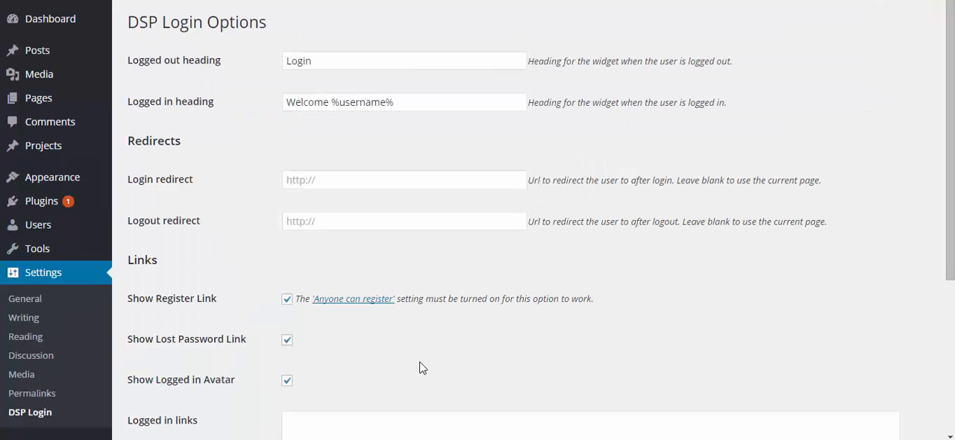
scroll(420, 367, down, 3)
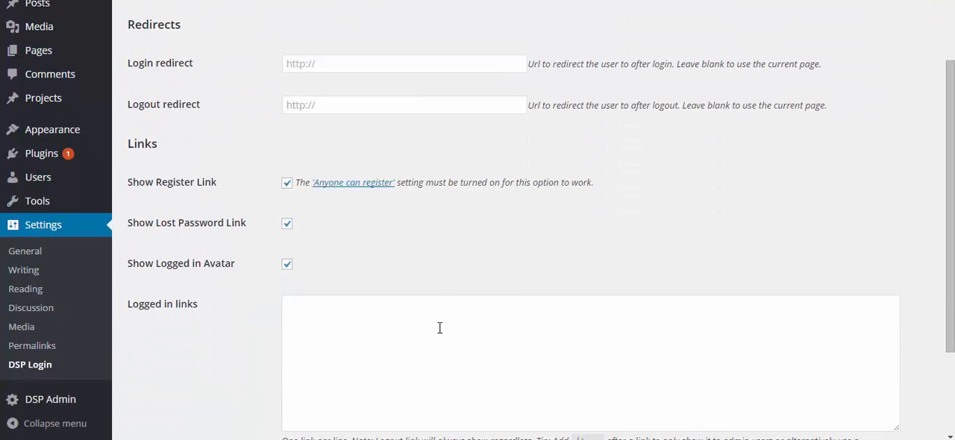
click(440, 329)
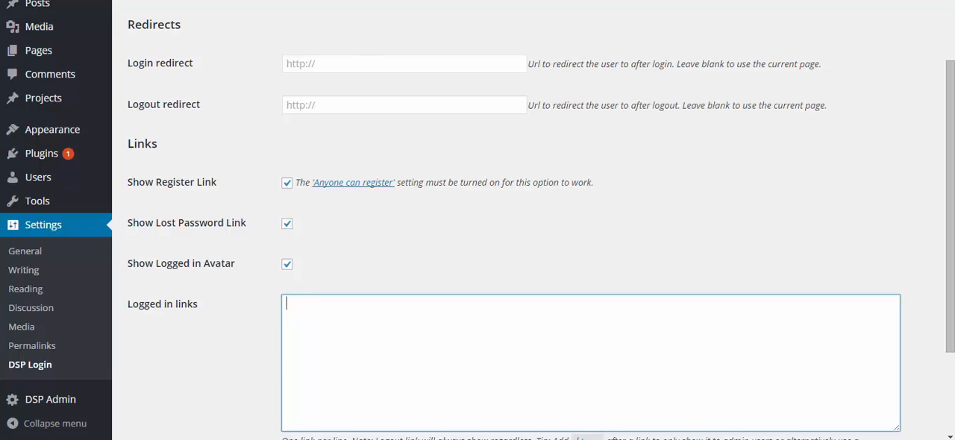
text(<a href="http://www.domain.com/members/home/mypage/">Home</a> <a href="http://www.domain.com/members/edit/">Edit Profile</a> <a href="http://www.domain.com/members/search/basic_search/">Search</a> <a href="http://www.domain.com/members/setting/account_settings/">My Account</a> <a href="http://www.domain.com/members/setting/upgrade_account/">Upgrade Membership</a>)
drag(441, 303, 359, 304)
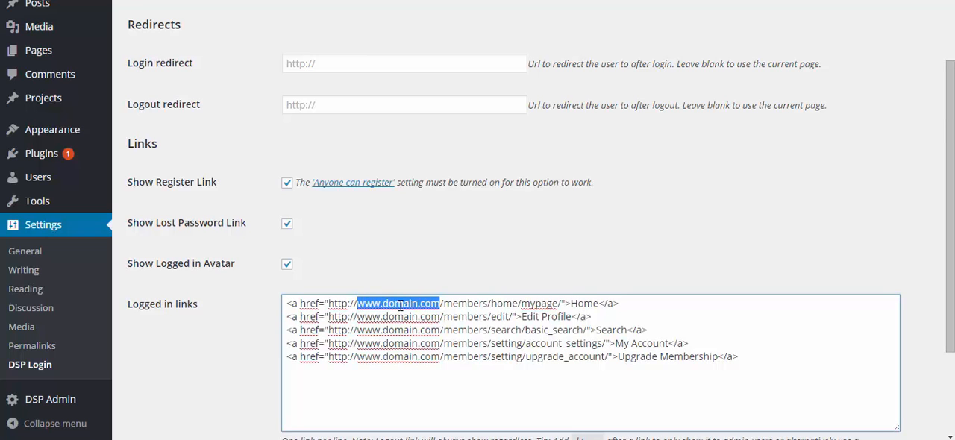
scroll(401, 305, down, 3)
click(196, 408)
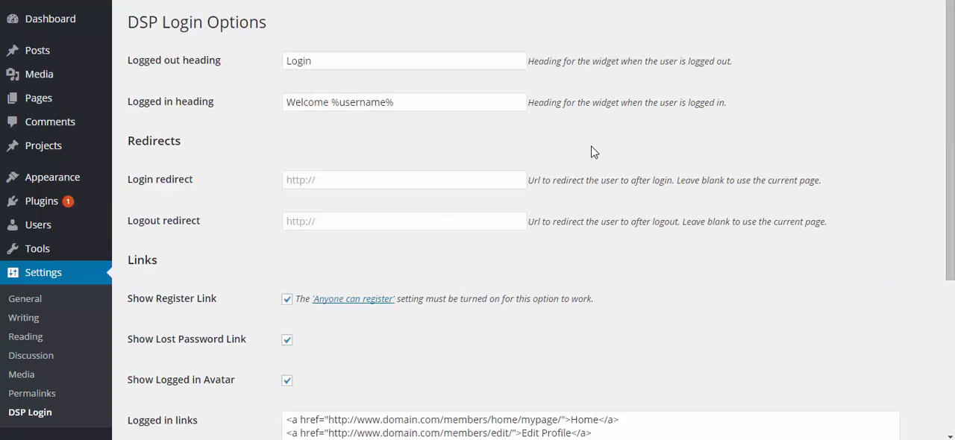